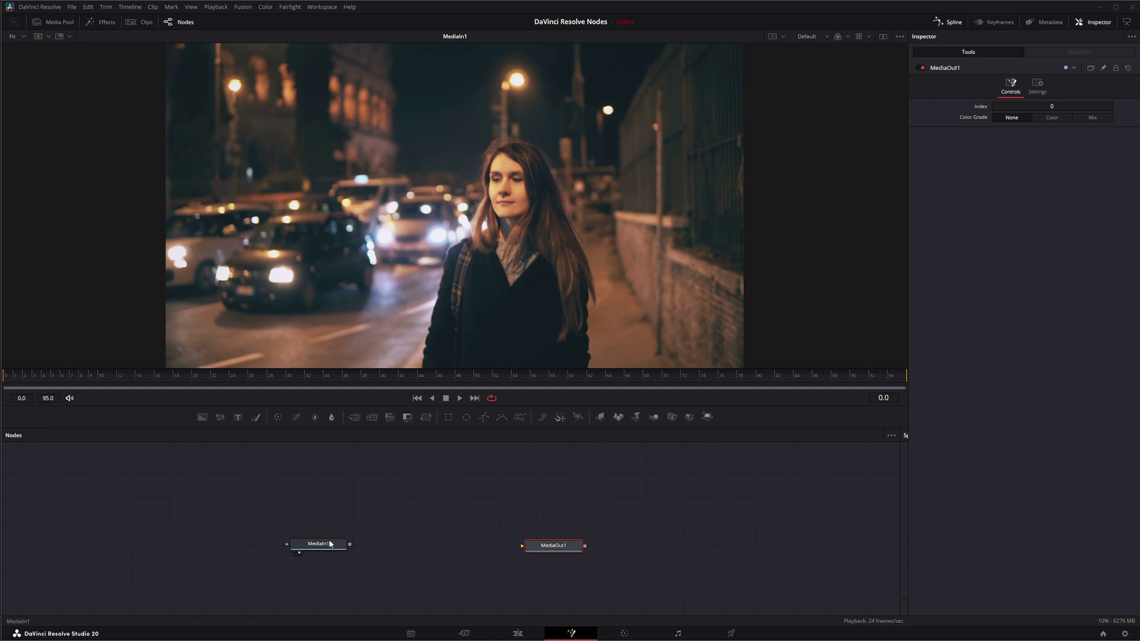
- Nudge MediaIn1 down-left in the node graph to show its clip and trim settings
drag(328, 549, 323, 554)
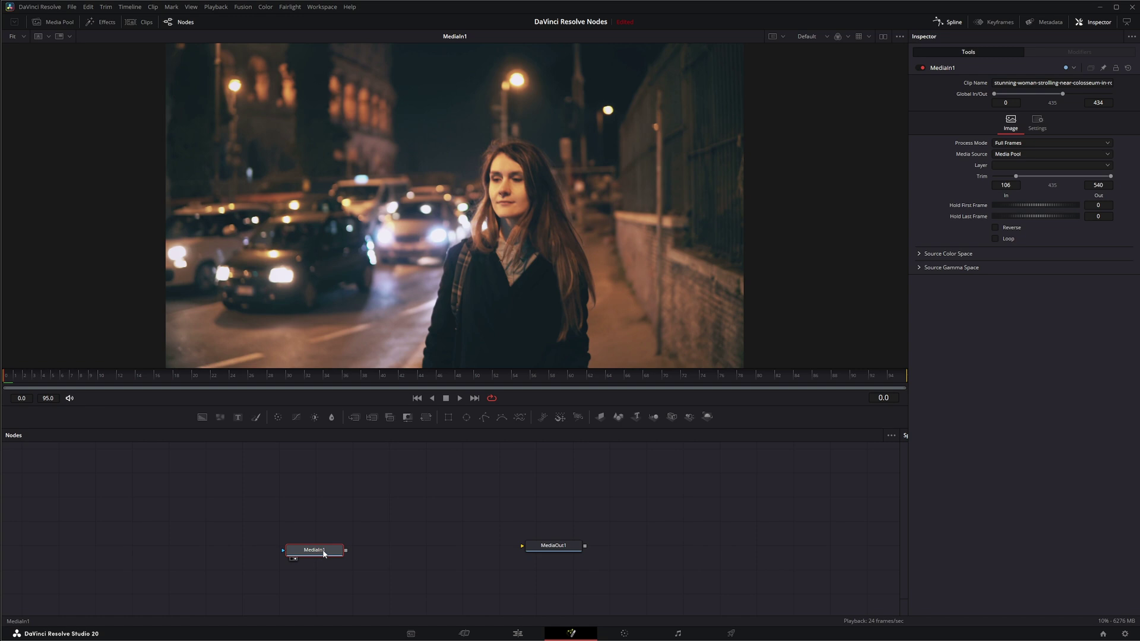
- Add a Lens Reflections node after MediaIn1 using the tool search for 'lens'
key(shift+space)
text(lens)
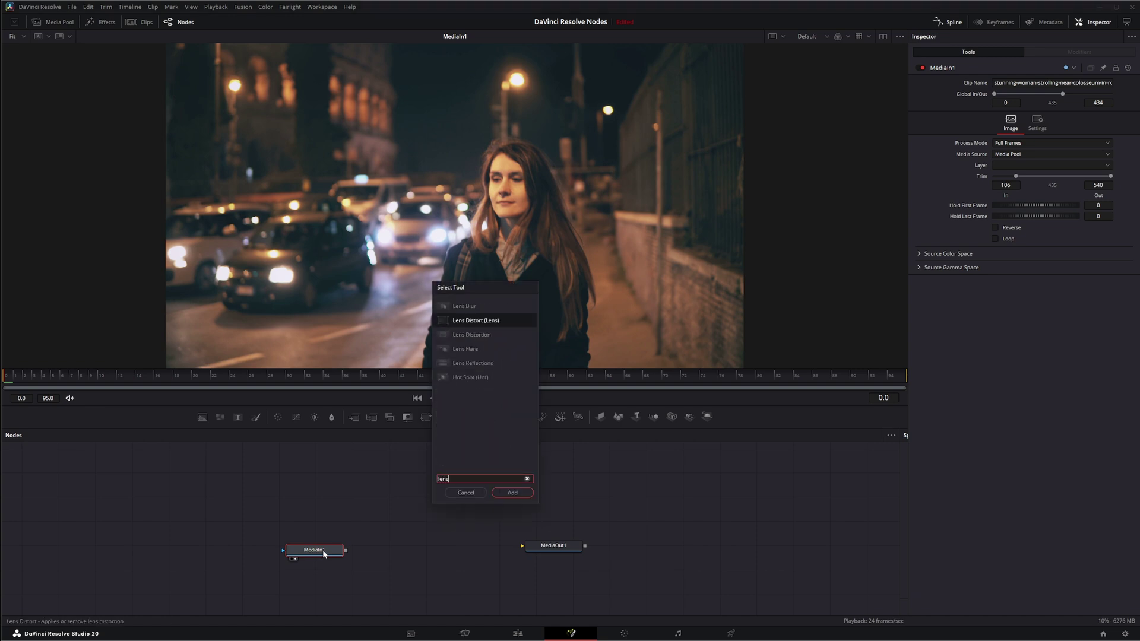
click(473, 363)
click(512, 492)
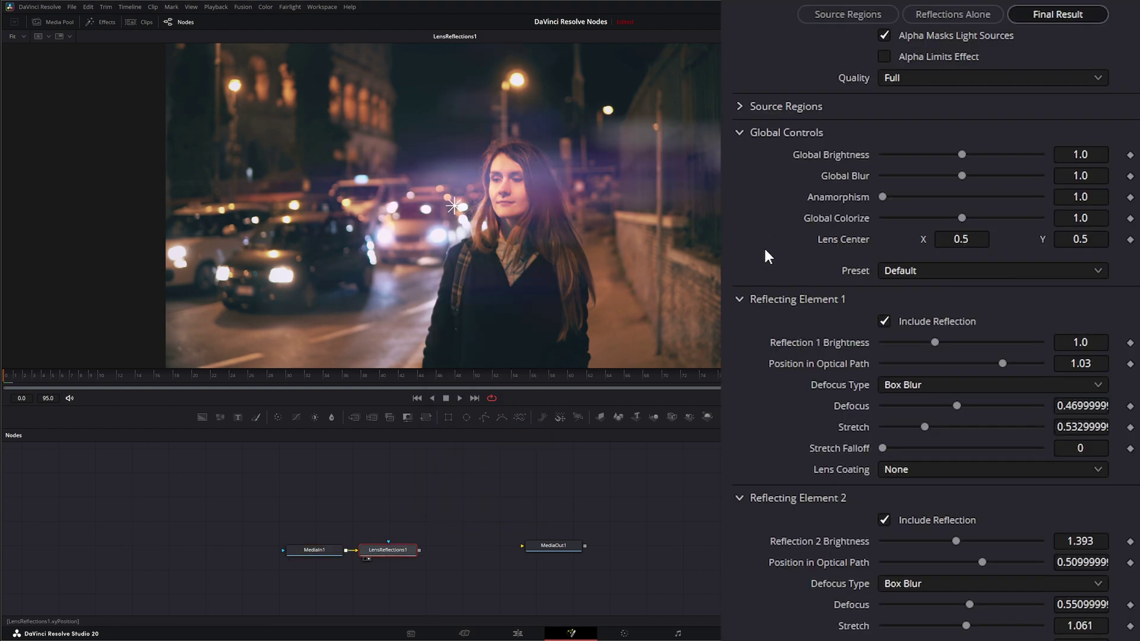
- Collapse Global Controls and Reflecting Elements 1–4 in the Inspector
click(739, 132)
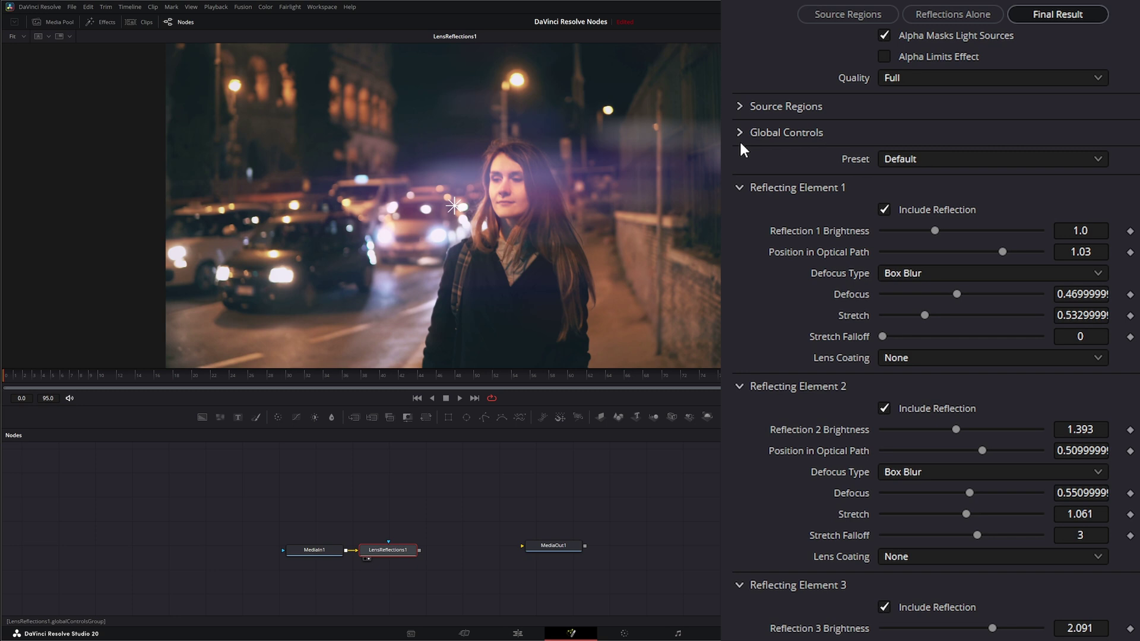
click(736, 187)
click(737, 214)
click(737, 239)
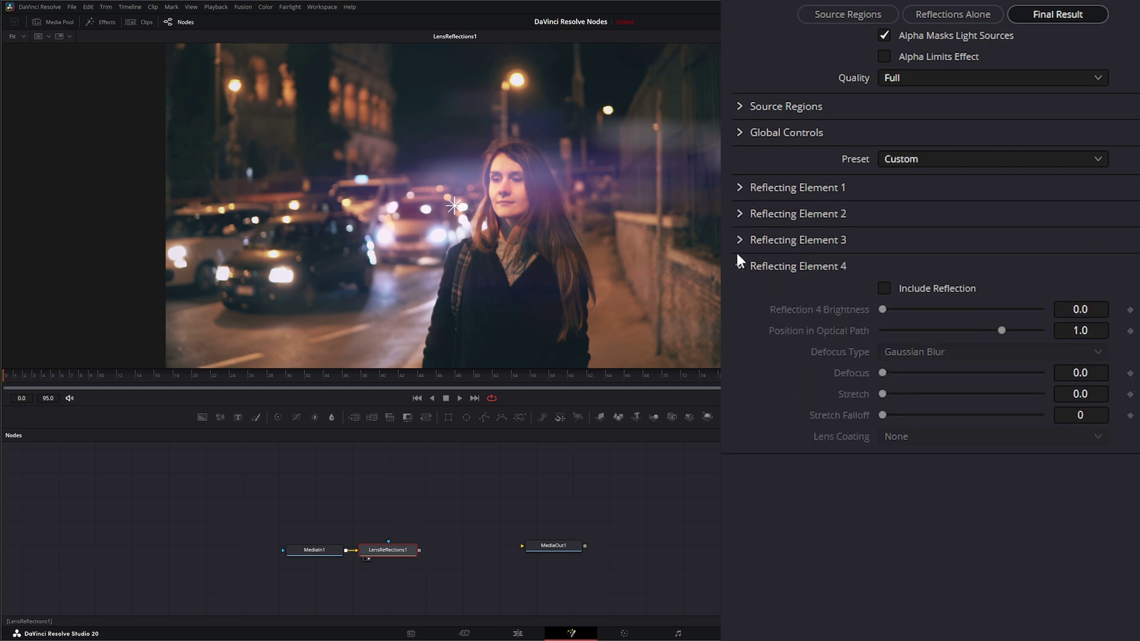
click(738, 266)
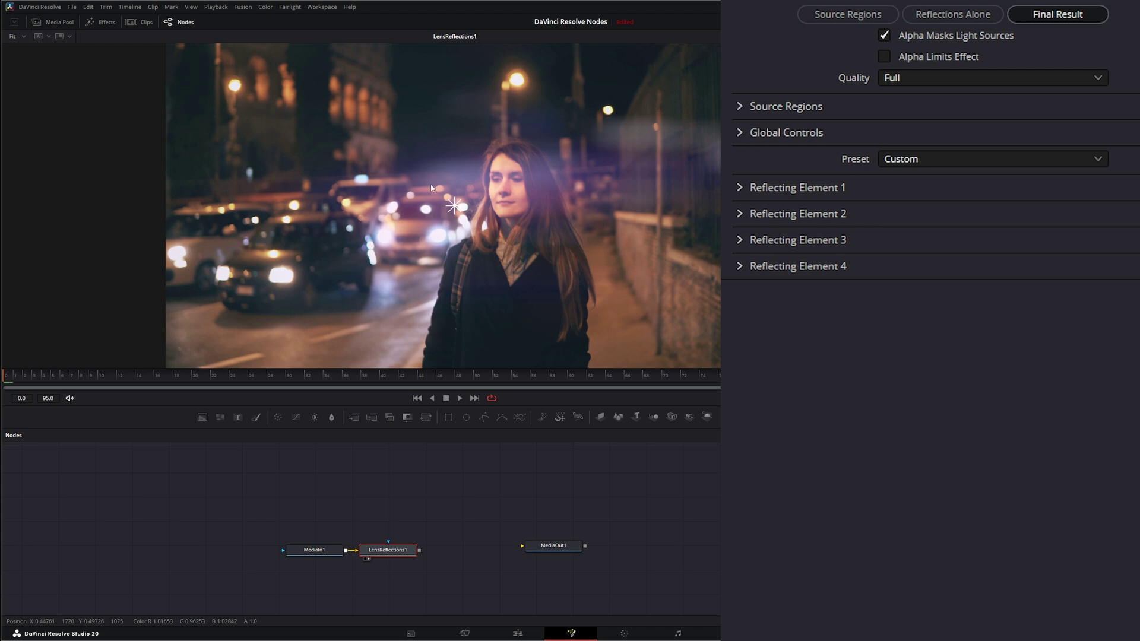
- Move the flare source left and up over the traffic, previewing playback to check it
drag(453, 208, 426, 184)
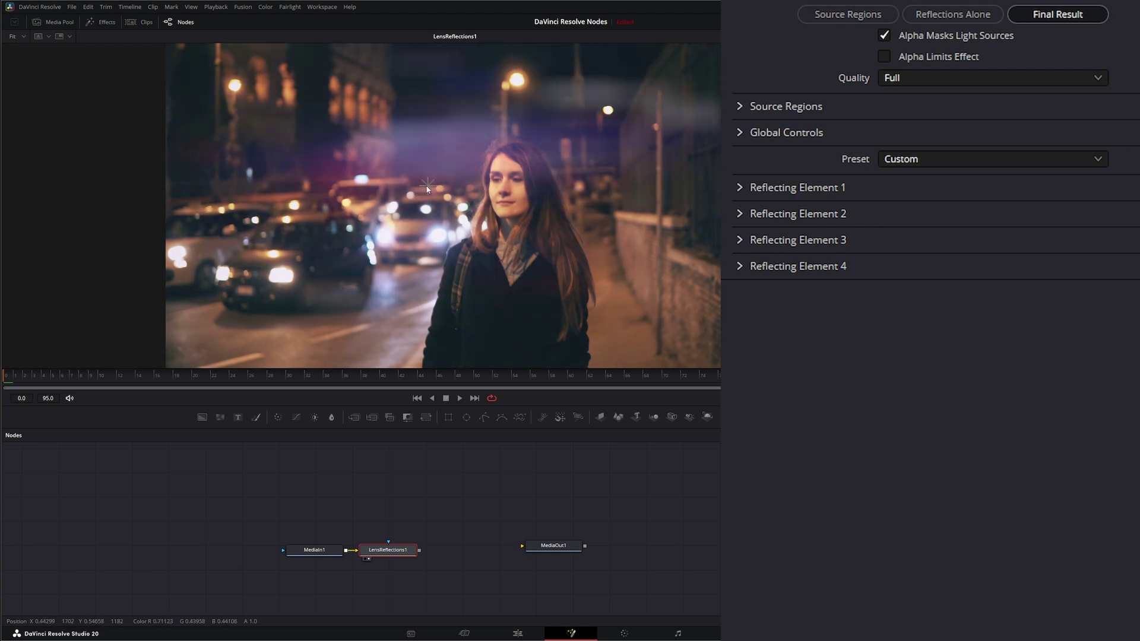
click(460, 398)
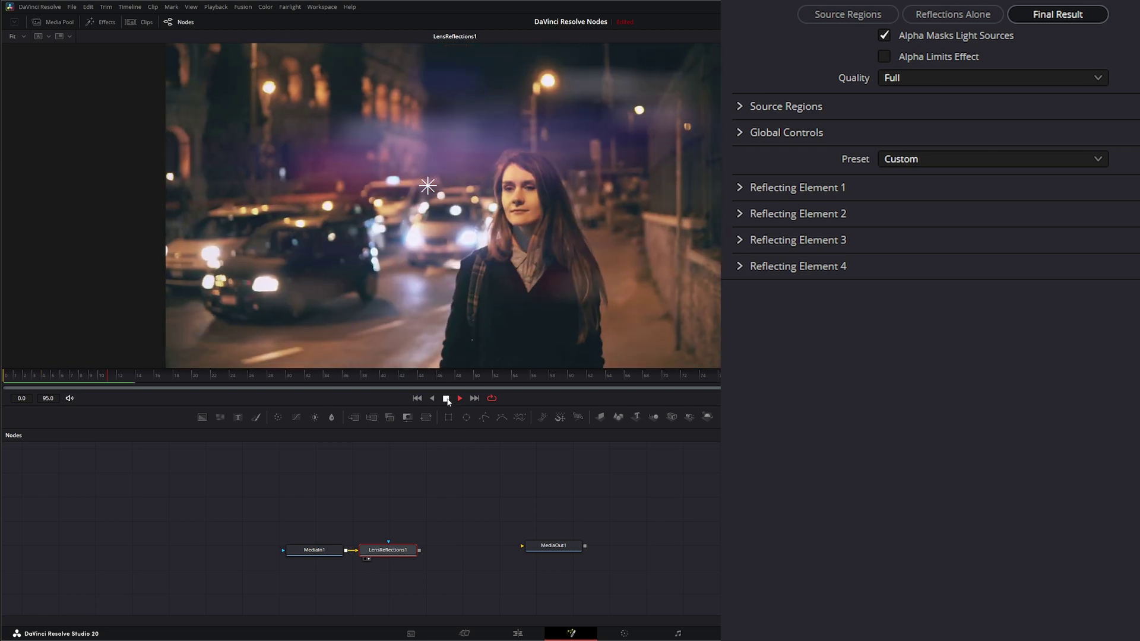
click(446, 398)
click(416, 399)
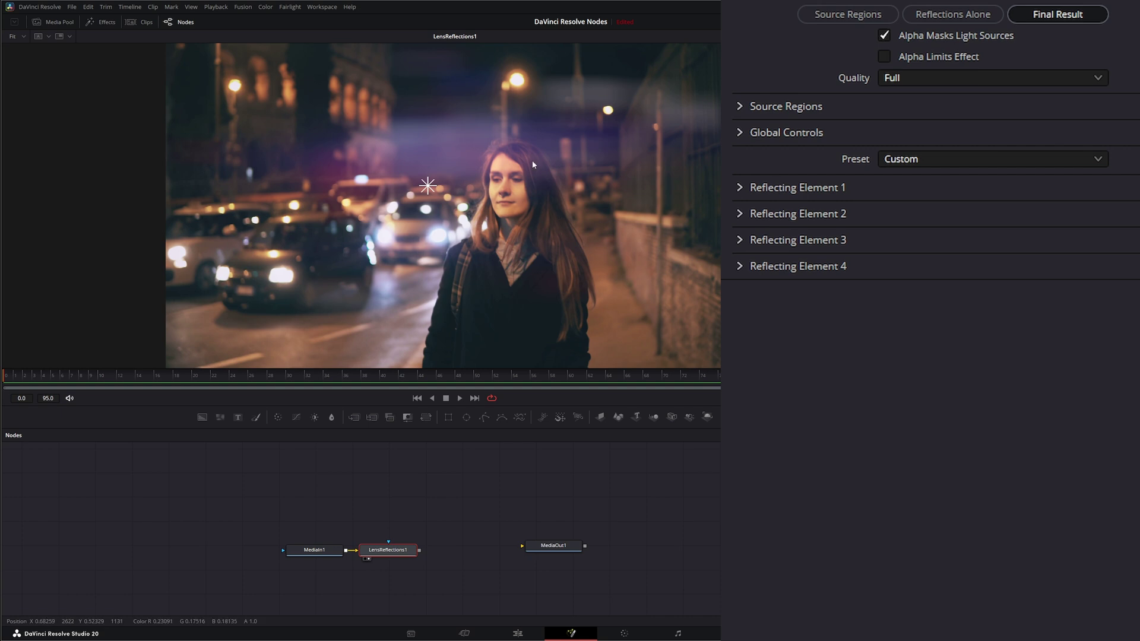
drag(428, 187, 394, 184)
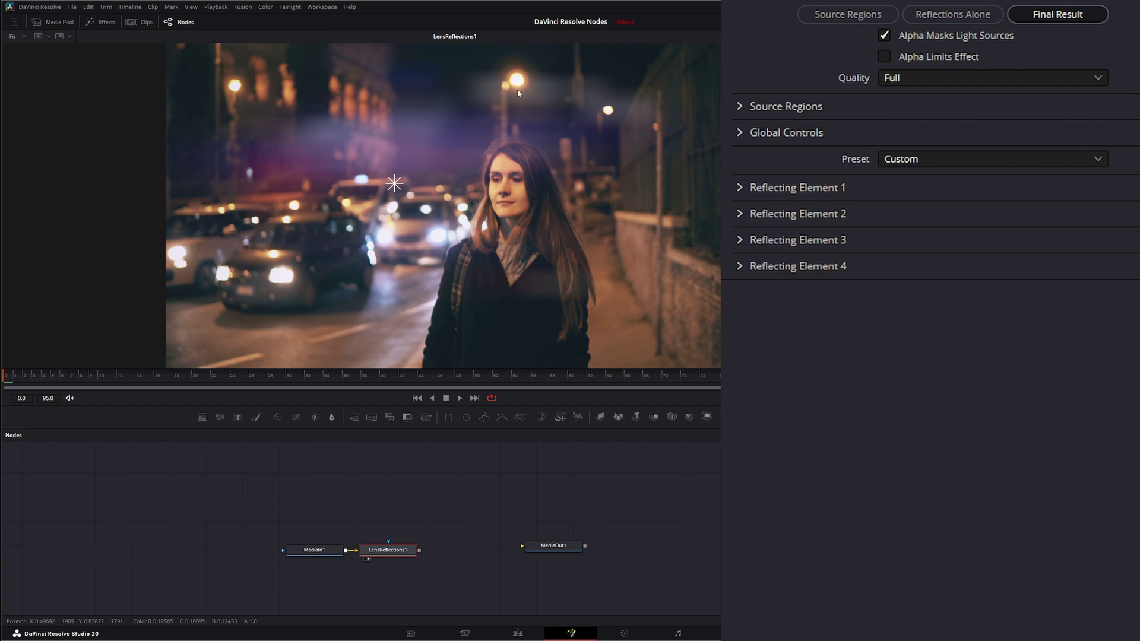
click(458, 398)
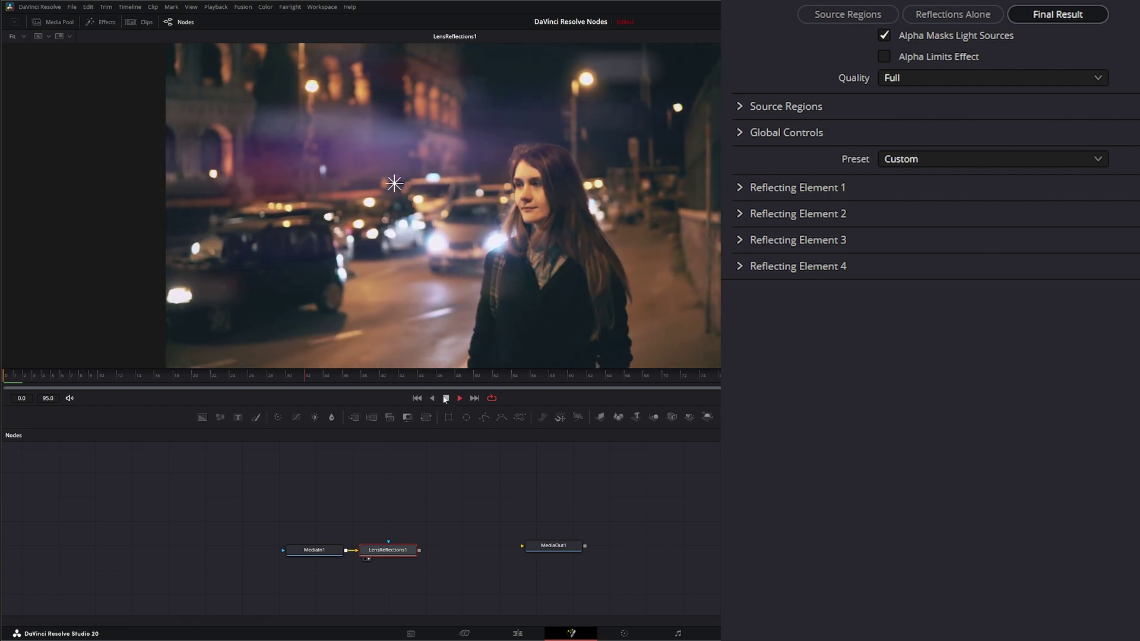
click(445, 399)
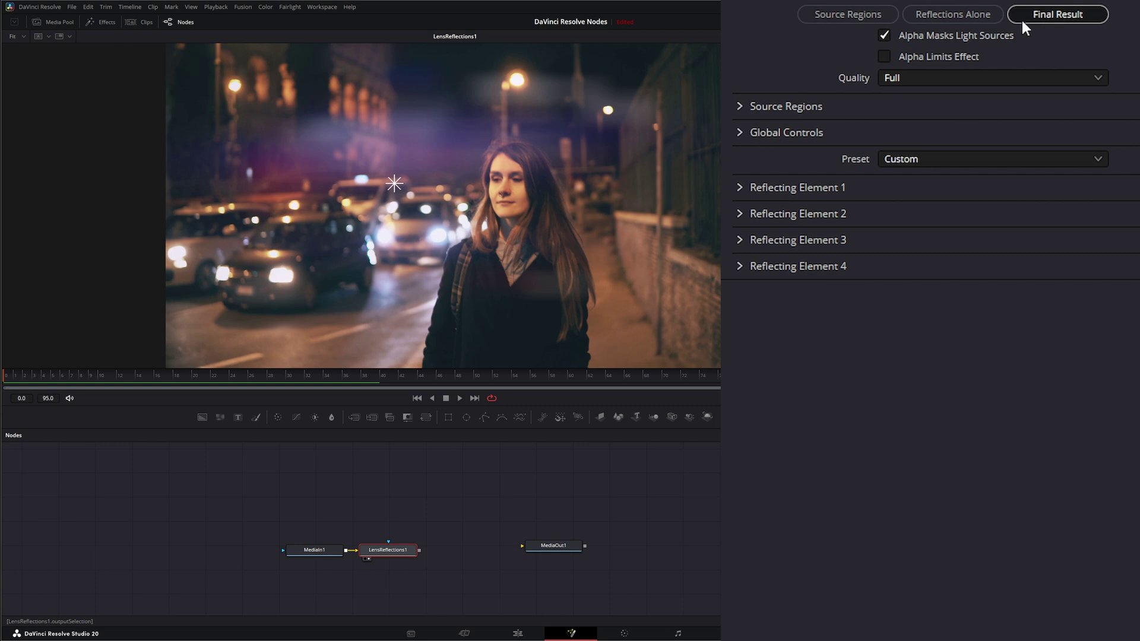
- Shift the flare source slightly right, view Source Regions output, then go to the Color page
click(946, 13)
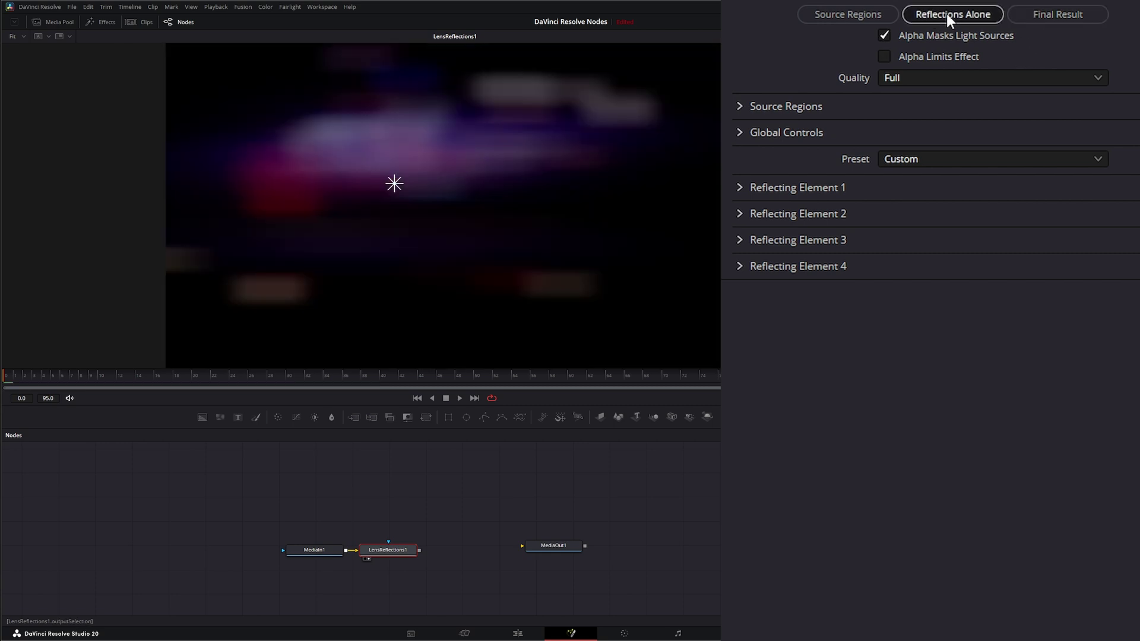
drag(395, 184, 422, 183)
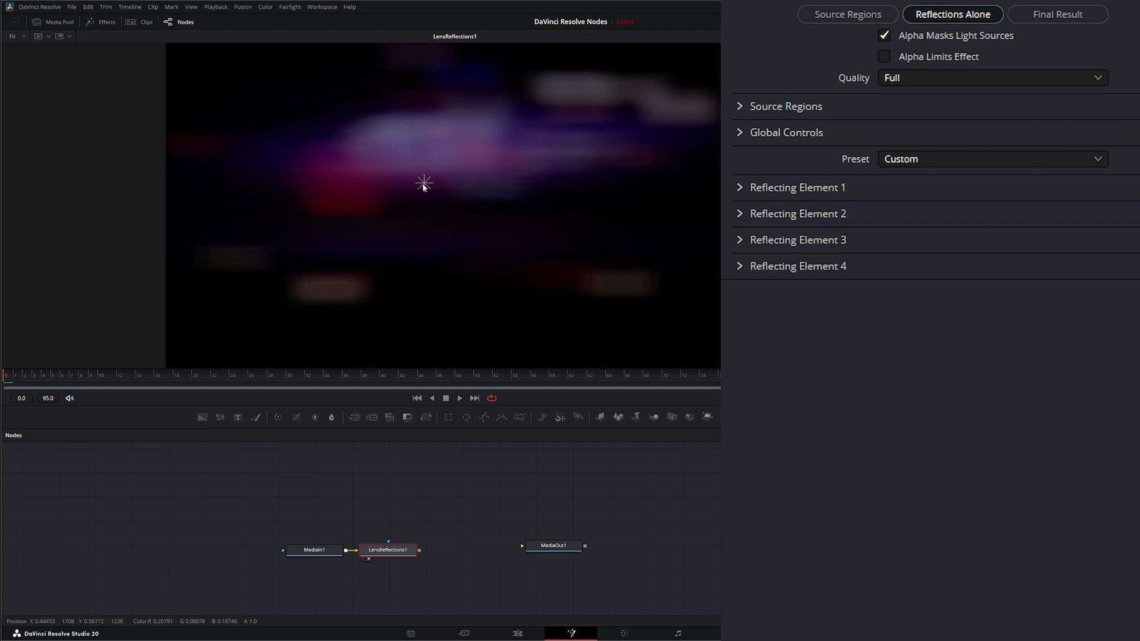
click(831, 14)
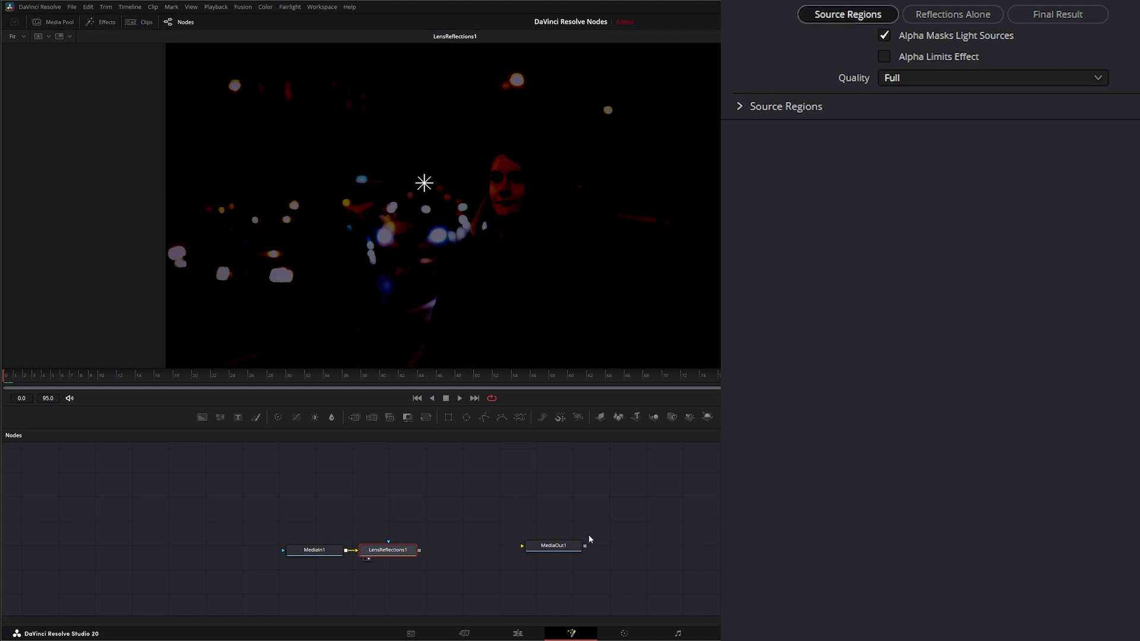
click(624, 632)
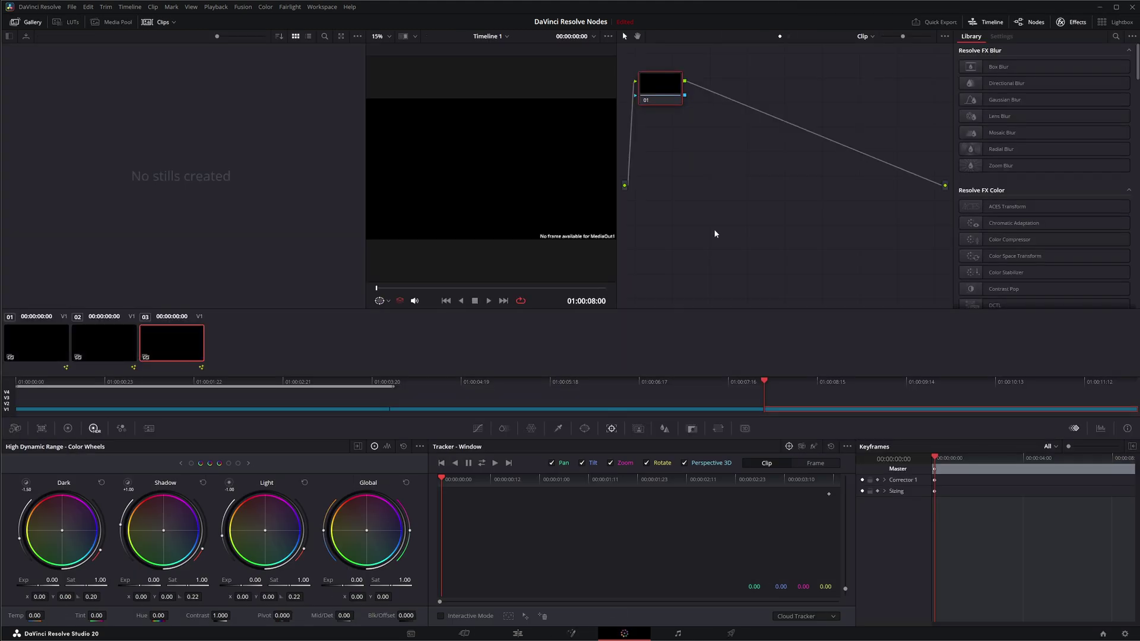
- Nudge Color-page node 01, return to the Fusion page, and slide LensReflections1 right
mouse_move(663, 103)
mouse_down()
mouse_move(691, 108)
mouse_move(676, 108)
mouse_up()
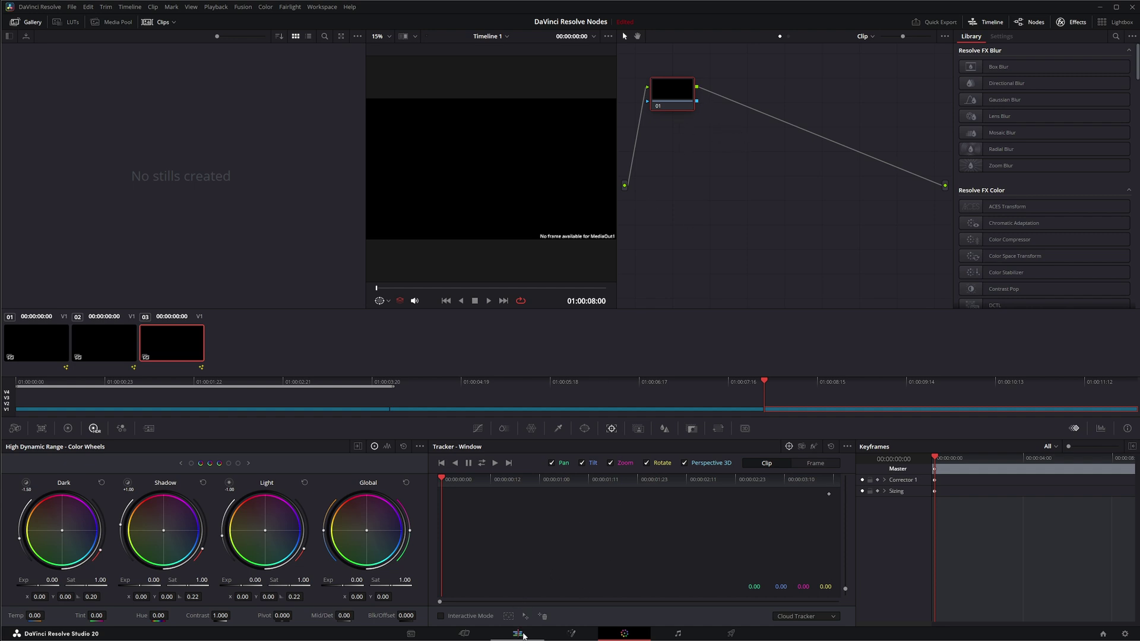
click(518, 634)
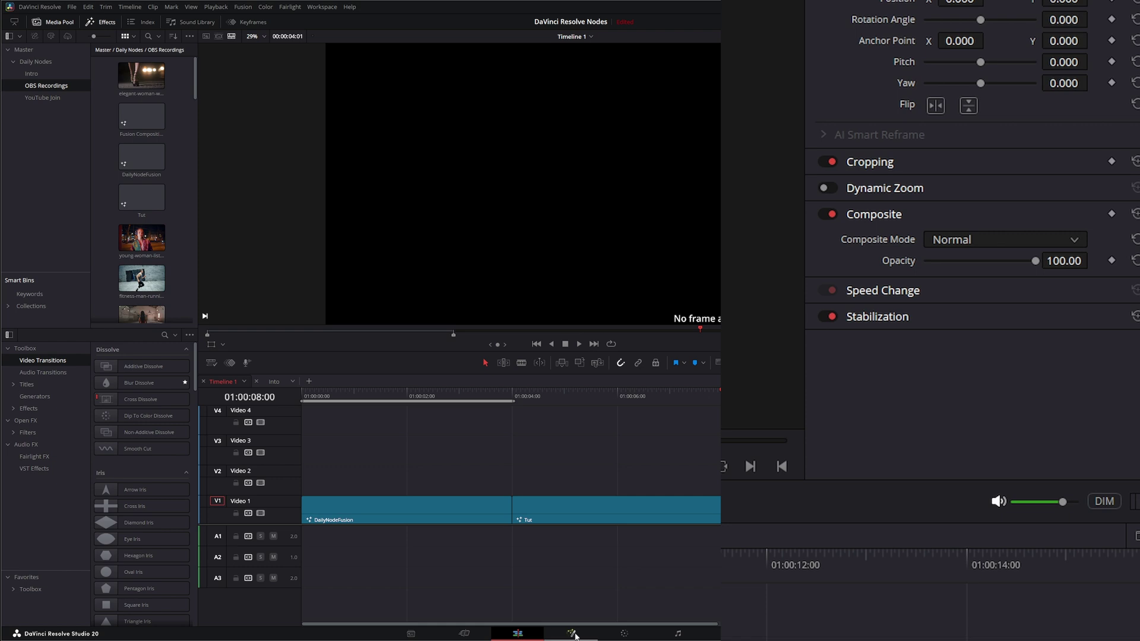
click(571, 634)
drag(415, 548, 471, 313)
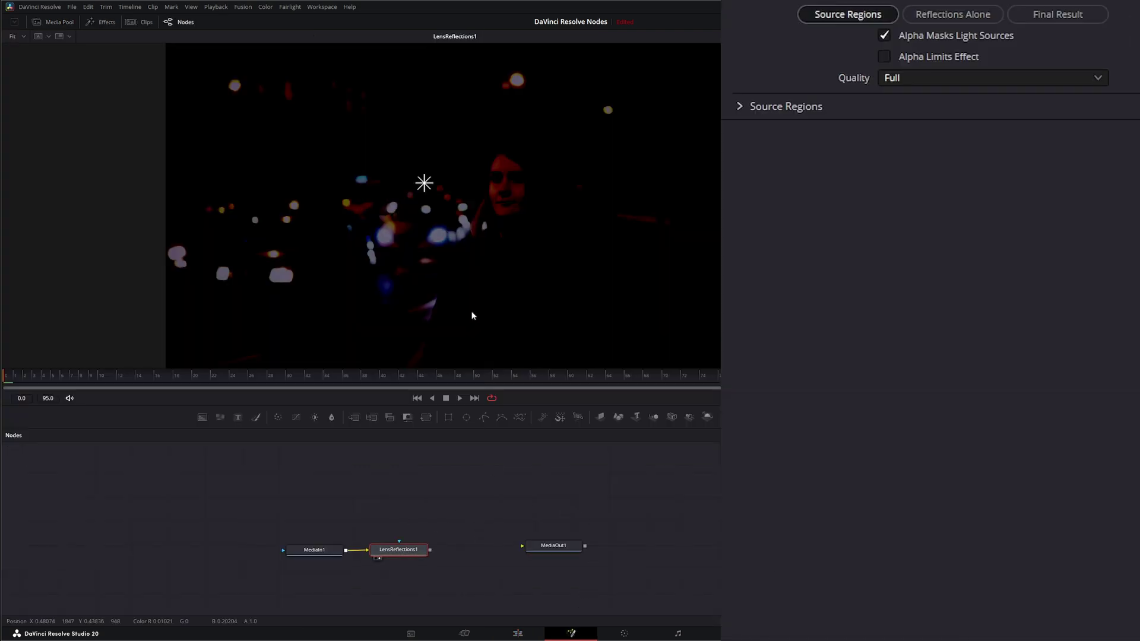
- Move MediaIn1 up-left away from LensReflections1, disconnecting it, and select MediaIn1
drag(399, 551, 405, 551)
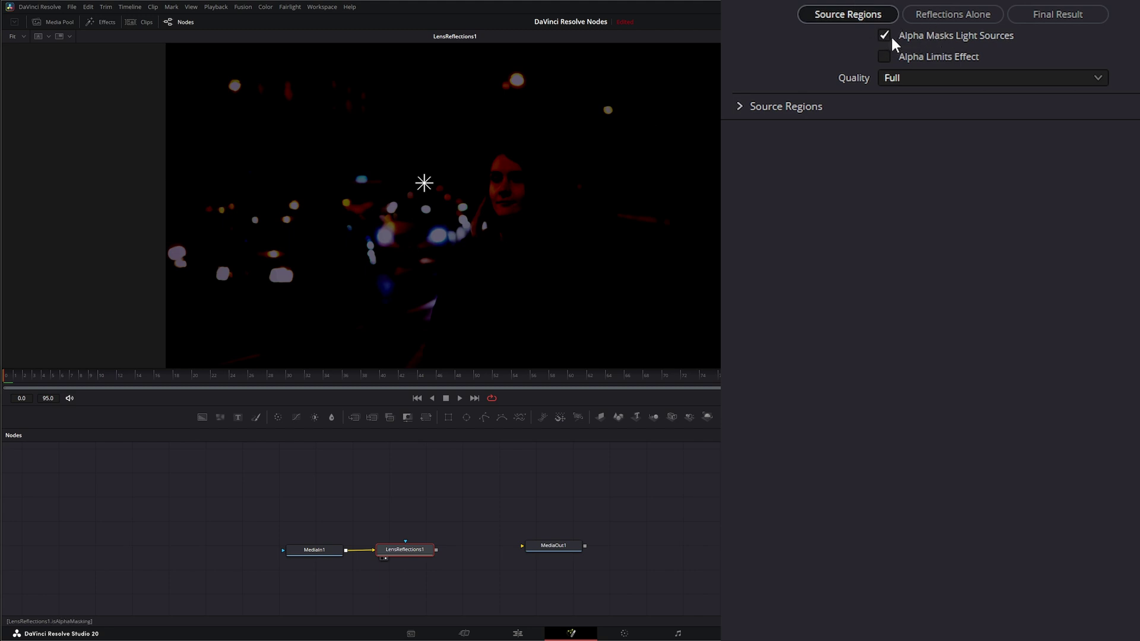
drag(327, 551, 271, 527)
drag(407, 551, 267, 522)
click(285, 527)
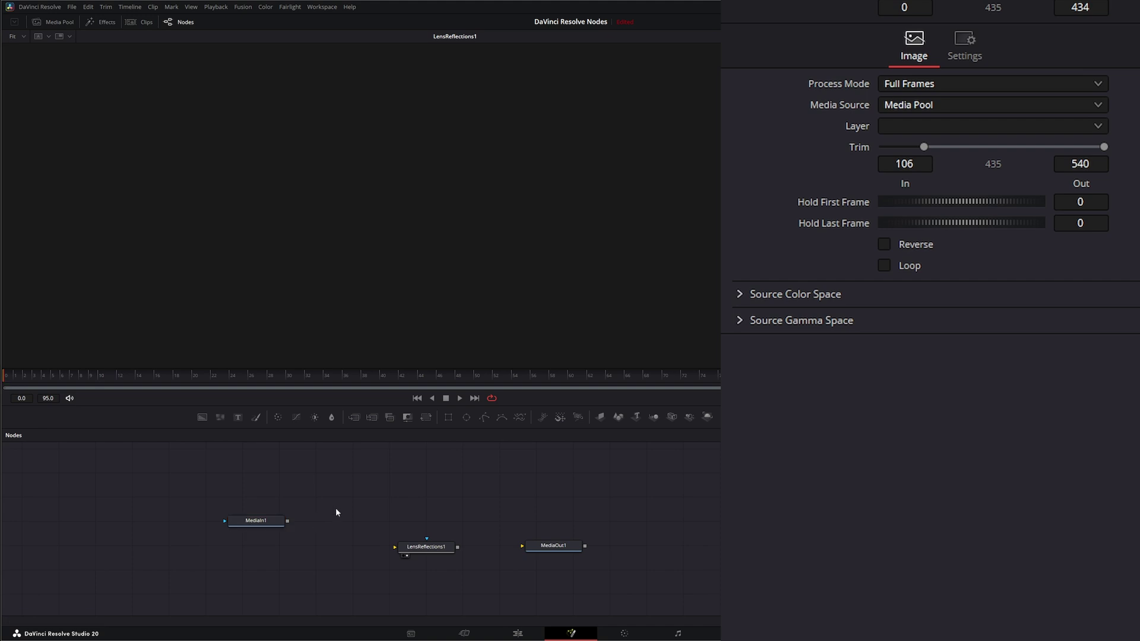
- Add a Channel Booleans node via the 'chann' search and place it below MediaIn1
key(shift+space)
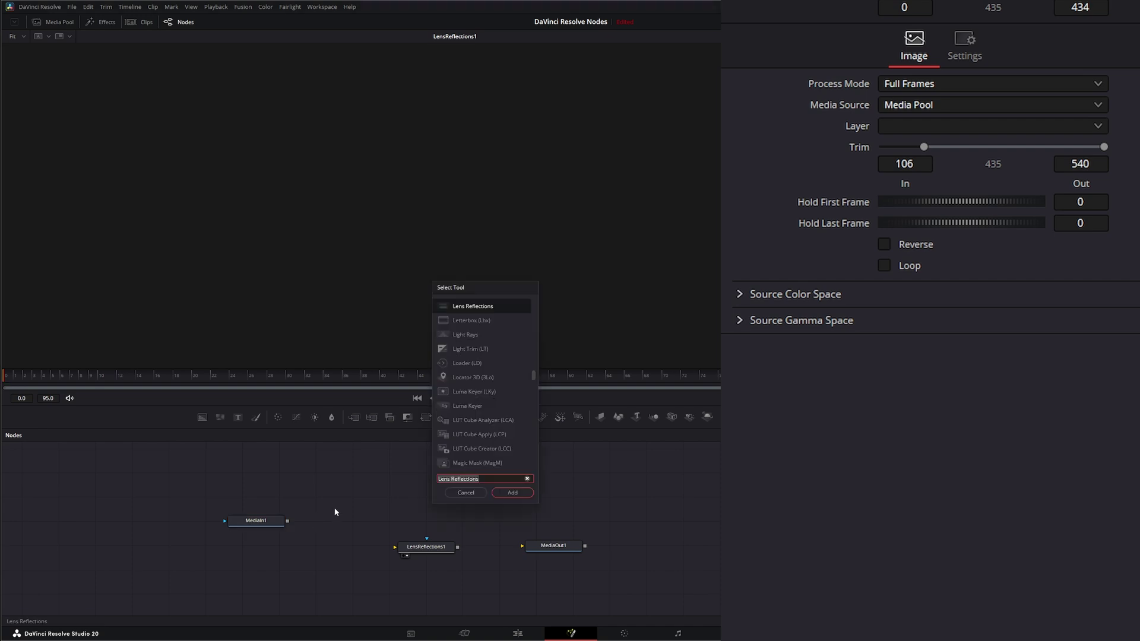
text(chann)
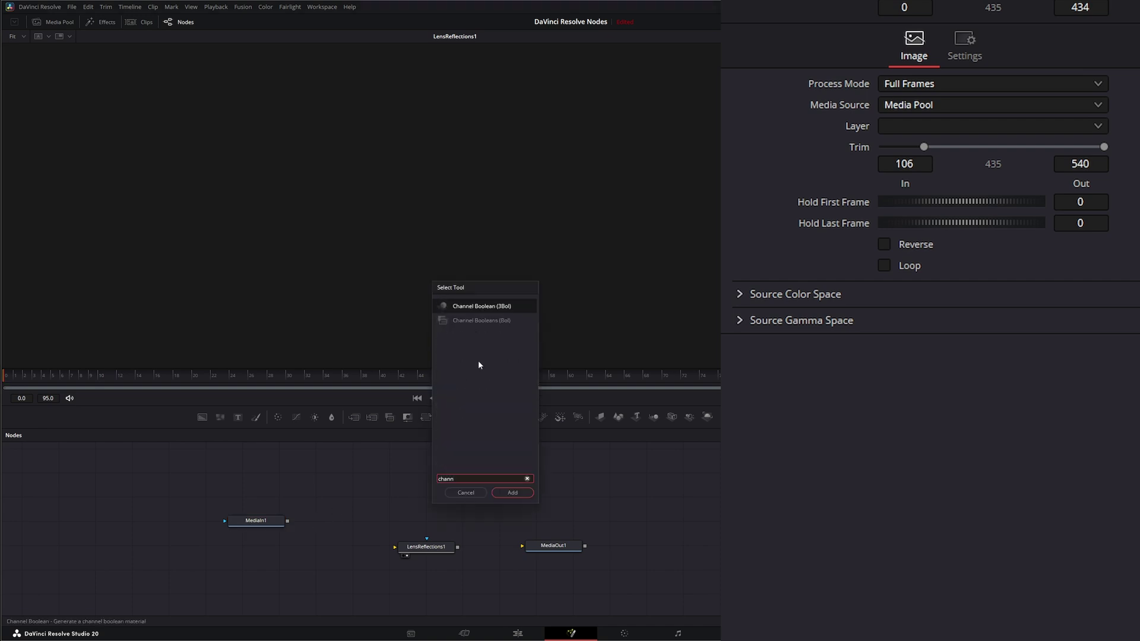
click(482, 321)
click(505, 495)
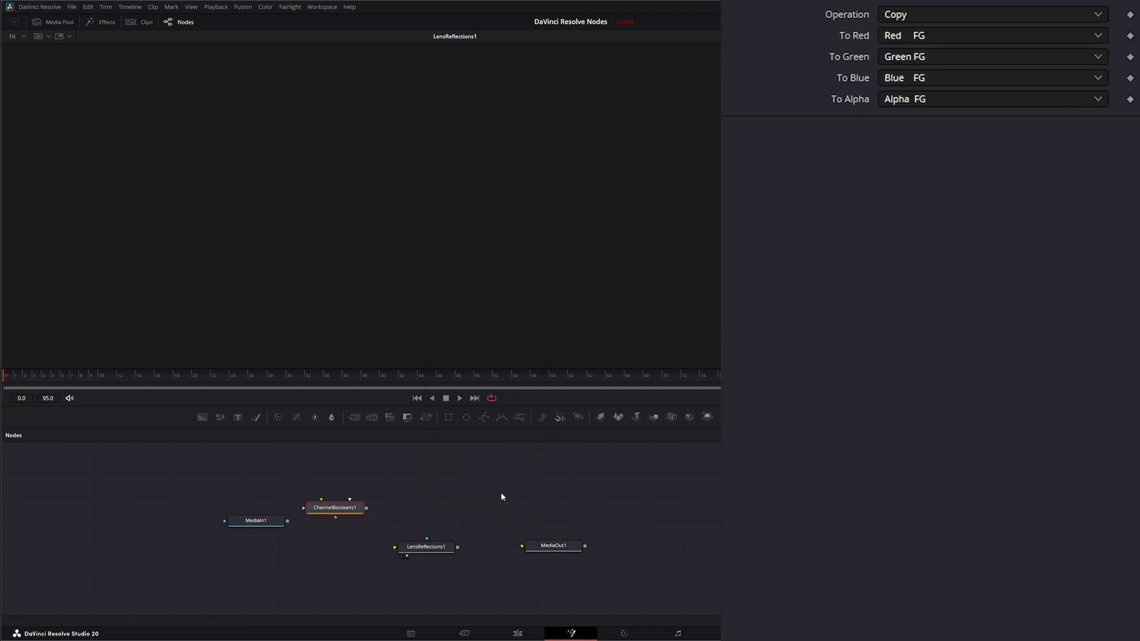
drag(338, 511, 326, 554)
- Reposition ChannelBooleans1 and add an Ellipse mask node wired into it
drag(273, 525, 264, 559)
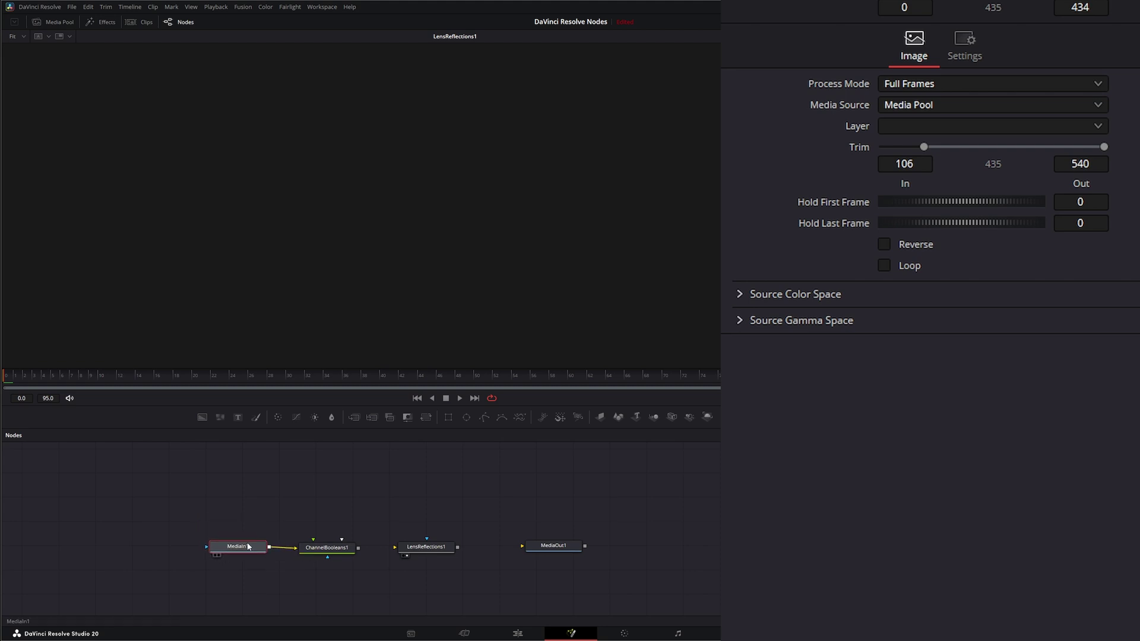
click(293, 518)
drag(466, 417, 316, 543)
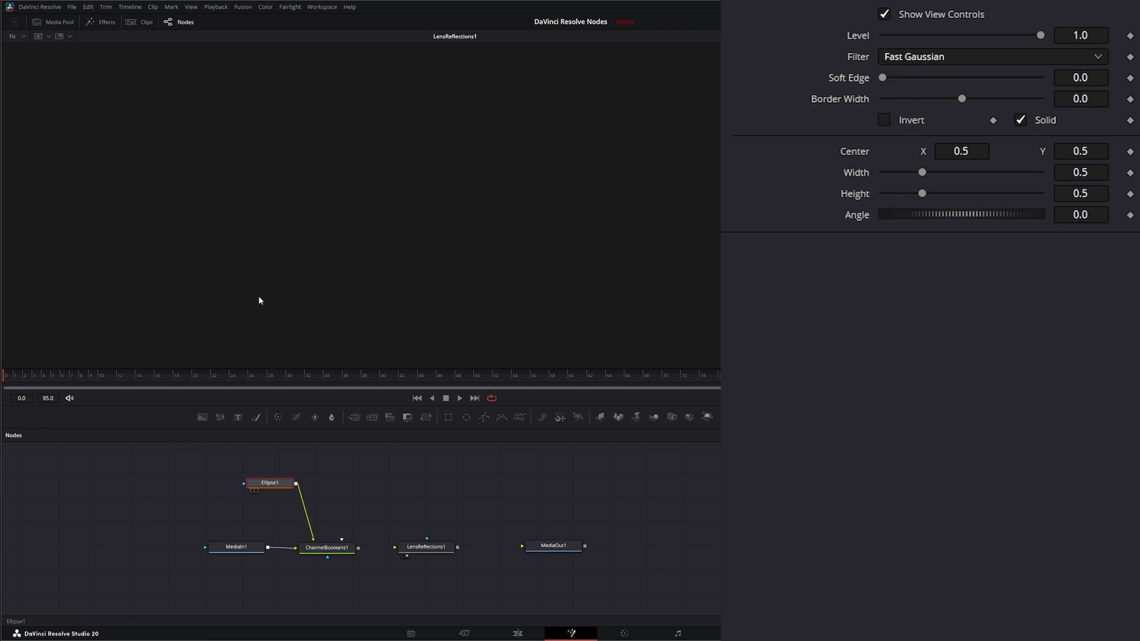
- Arrange the nodes, placing Ellipse1 directly above ChannelBooleans1
key(1)
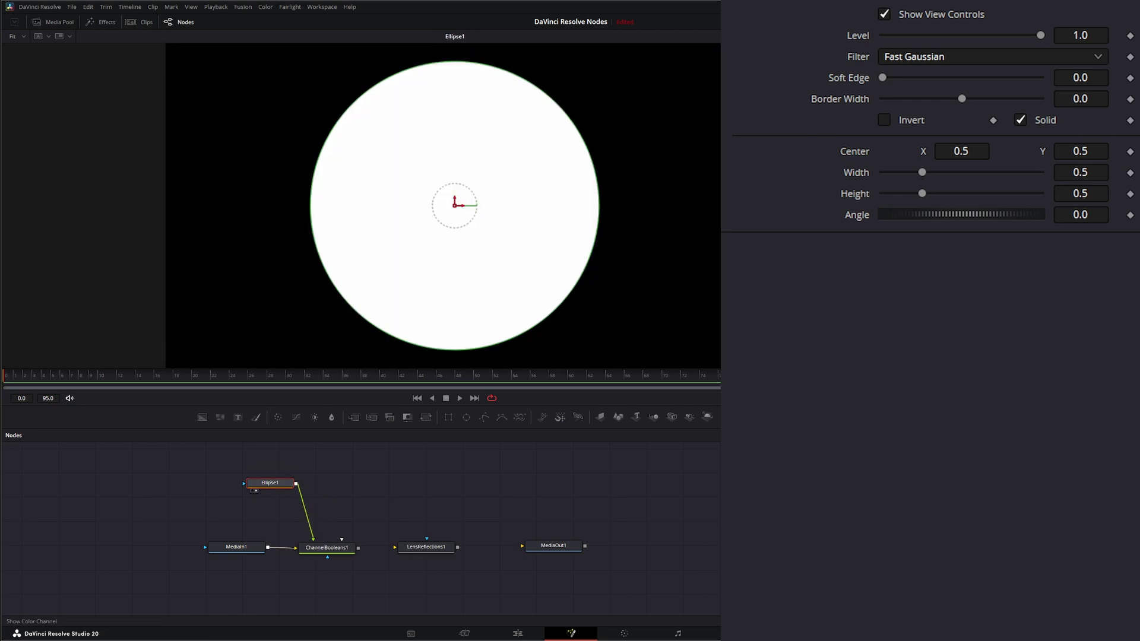
click(311, 550)
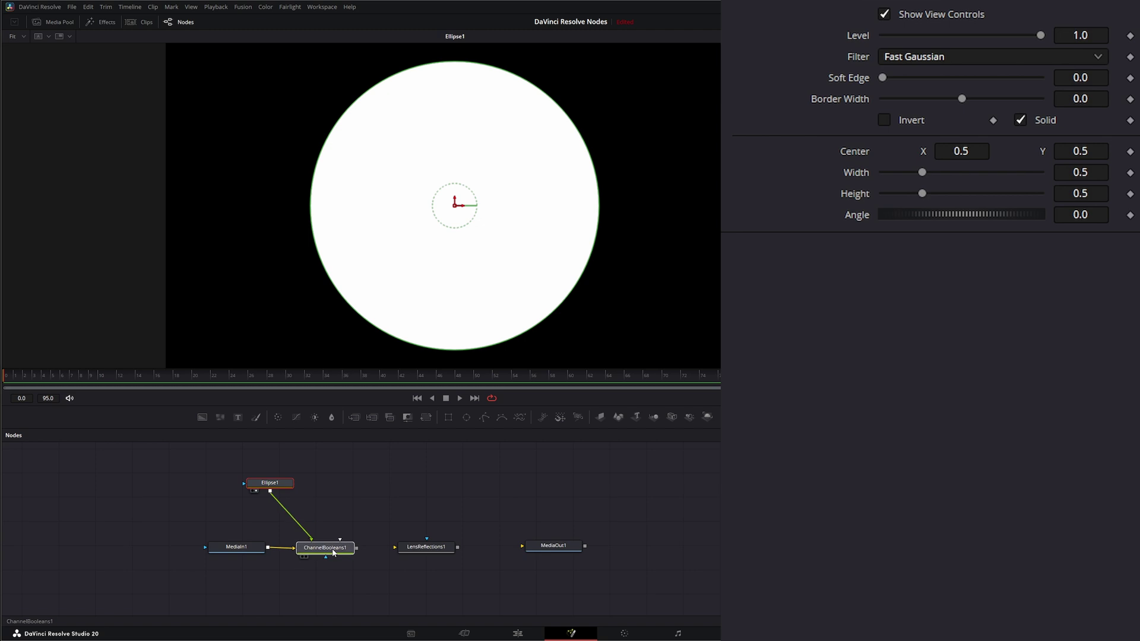
drag(235, 553, 241, 553)
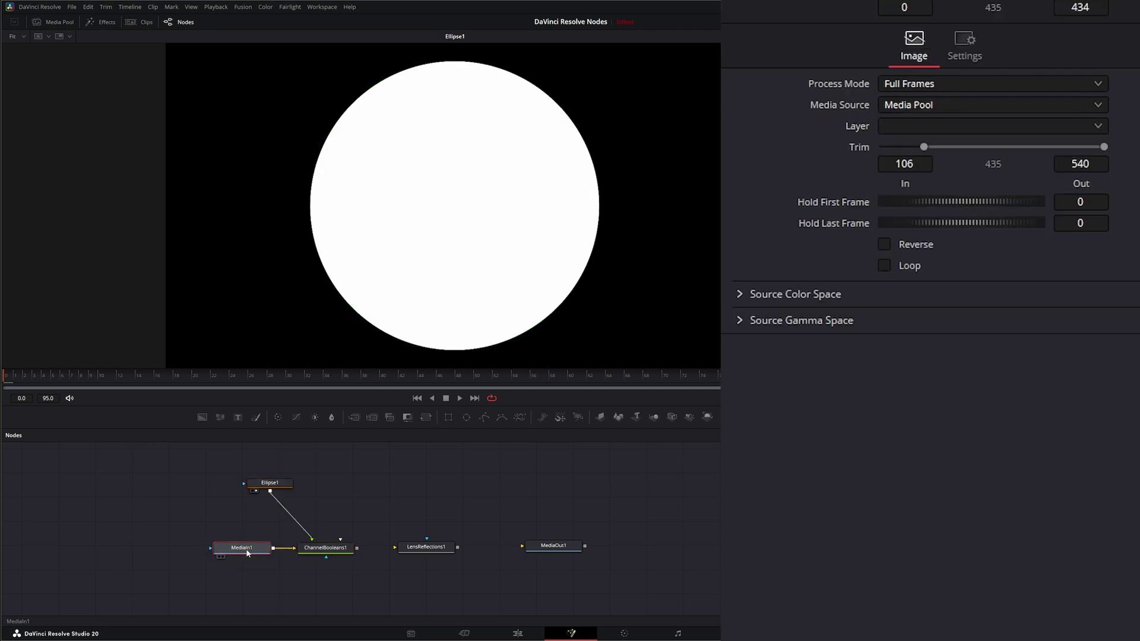
mouse_move(429, 550)
mouse_down()
mouse_move(445, 541)
mouse_move(418, 547)
mouse_move(429, 551)
mouse_up()
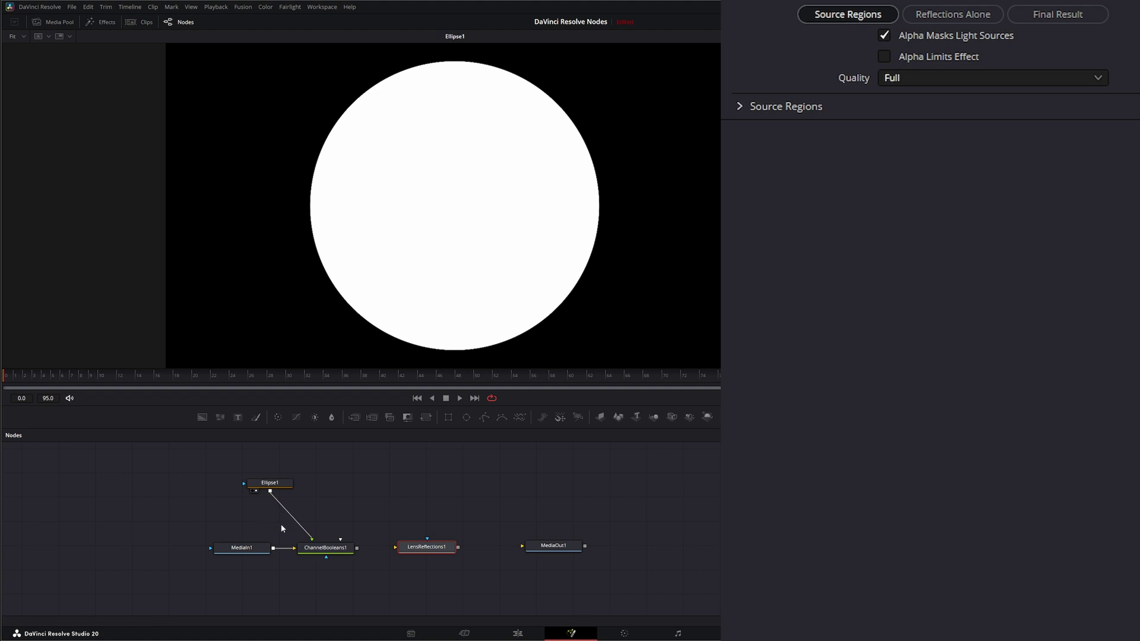
drag(274, 486, 313, 497)
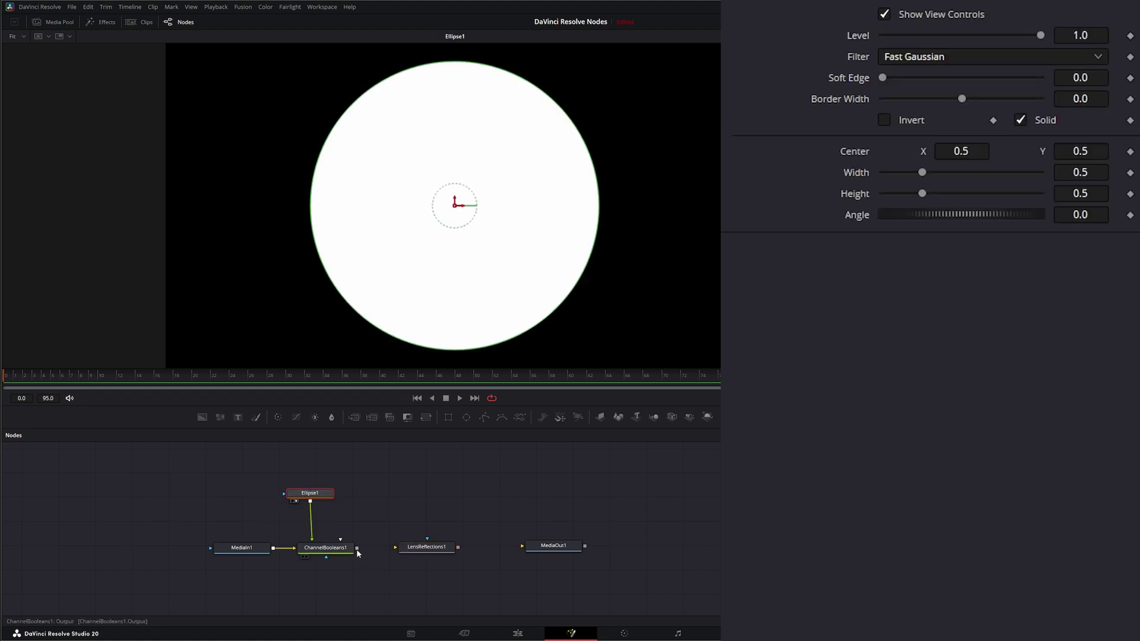
- Wire ChannelBooleans1's output into LensReflections1's input
drag(368, 552, 395, 547)
click(424, 549)
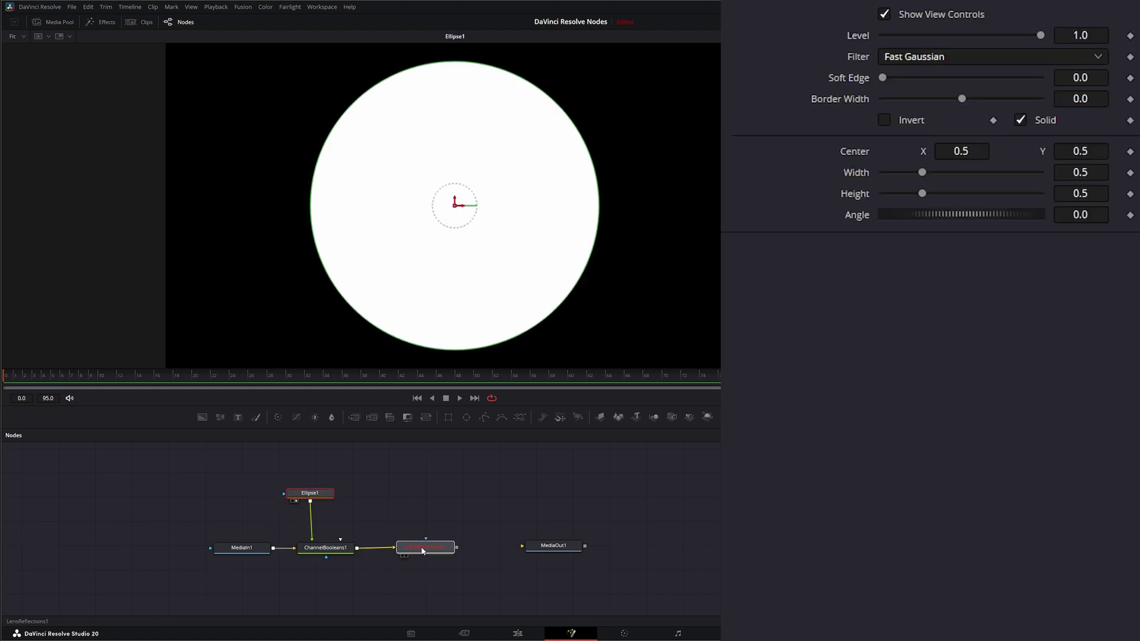
click(333, 553)
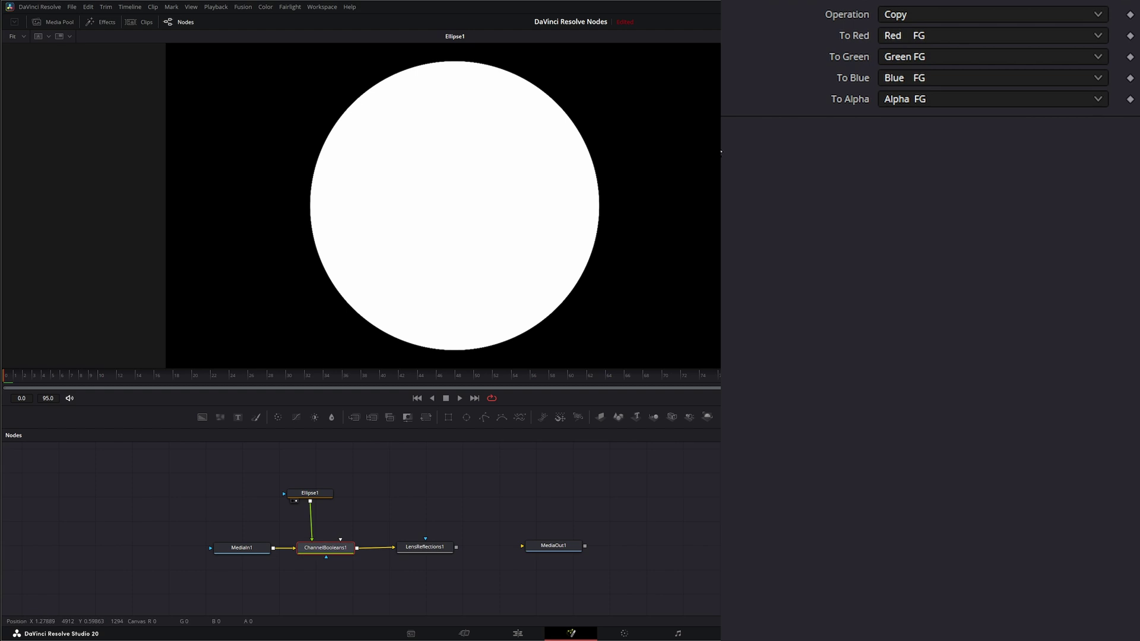
- Set ChannelBooleans1 To Red/Green/Blue to Red BG, Green BG, Blue BG, then view LensReflections1
key(1)
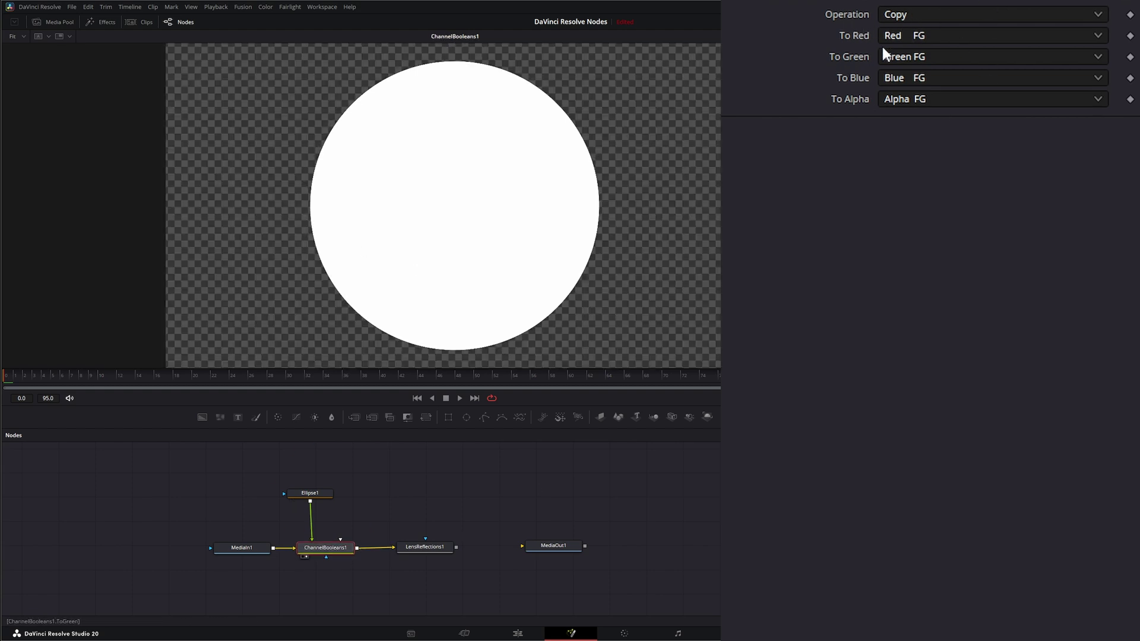
click(908, 36)
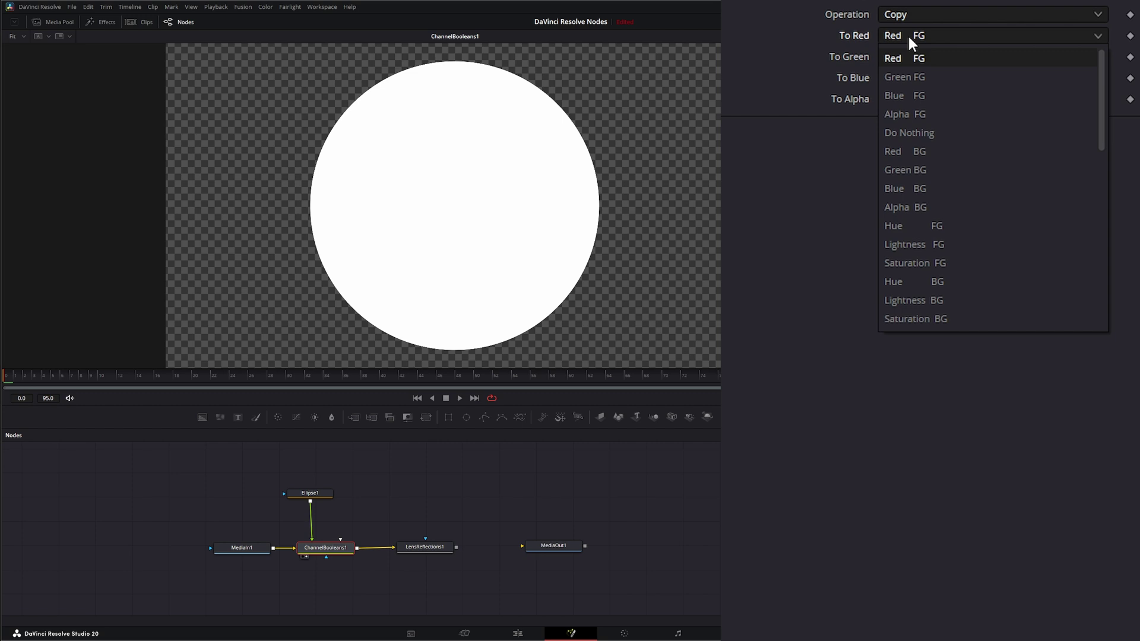
click(938, 152)
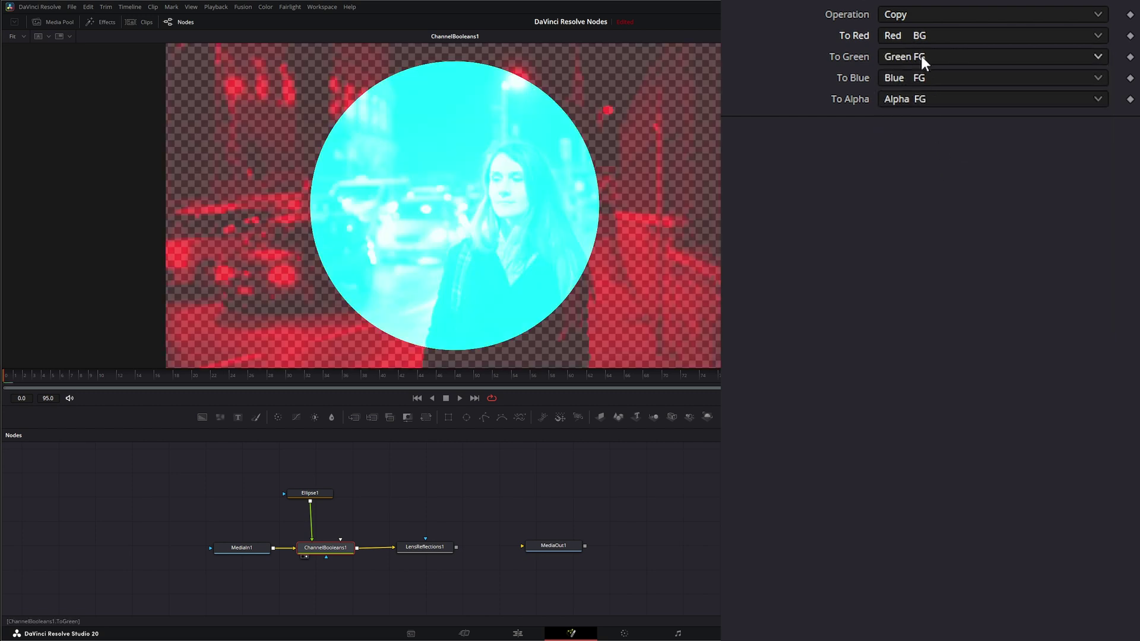
click(921, 59)
click(882, 189)
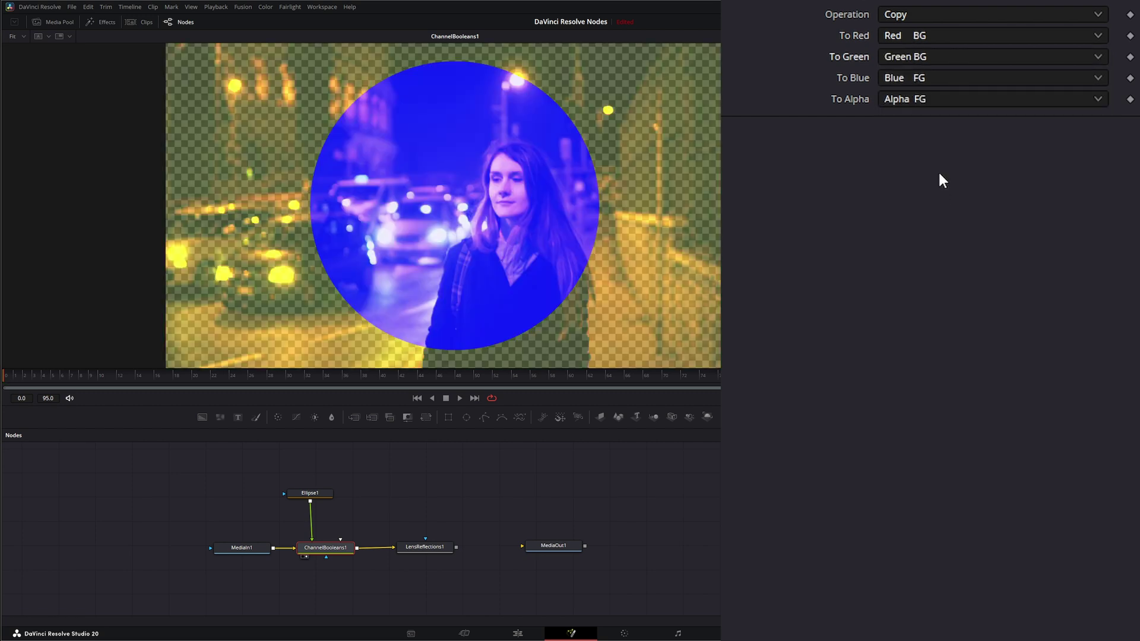
click(914, 76)
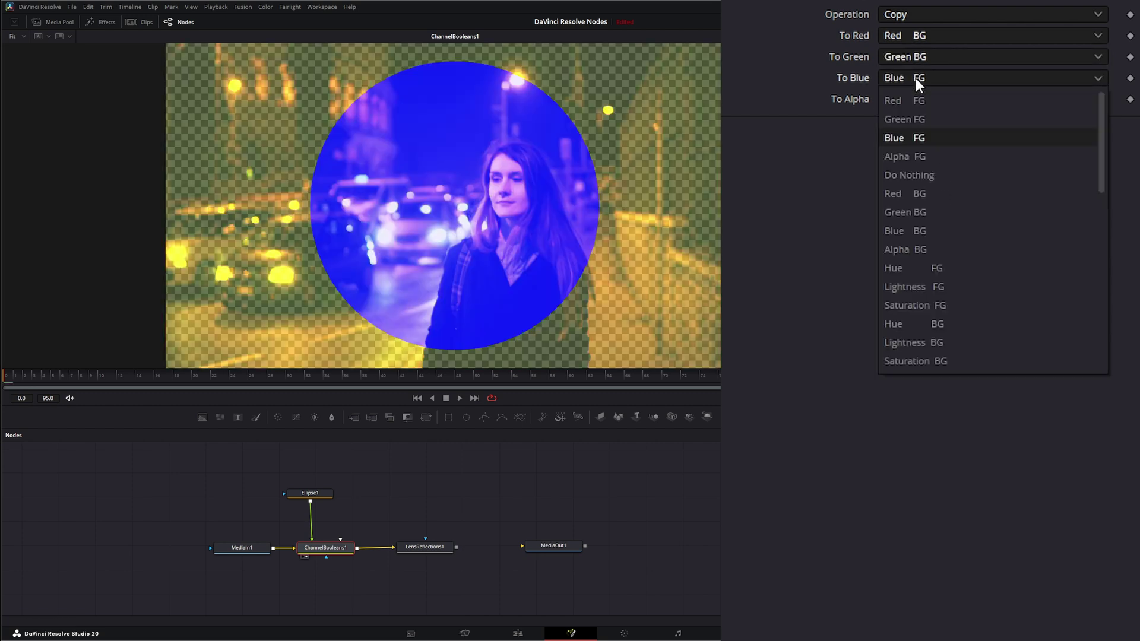
click(921, 230)
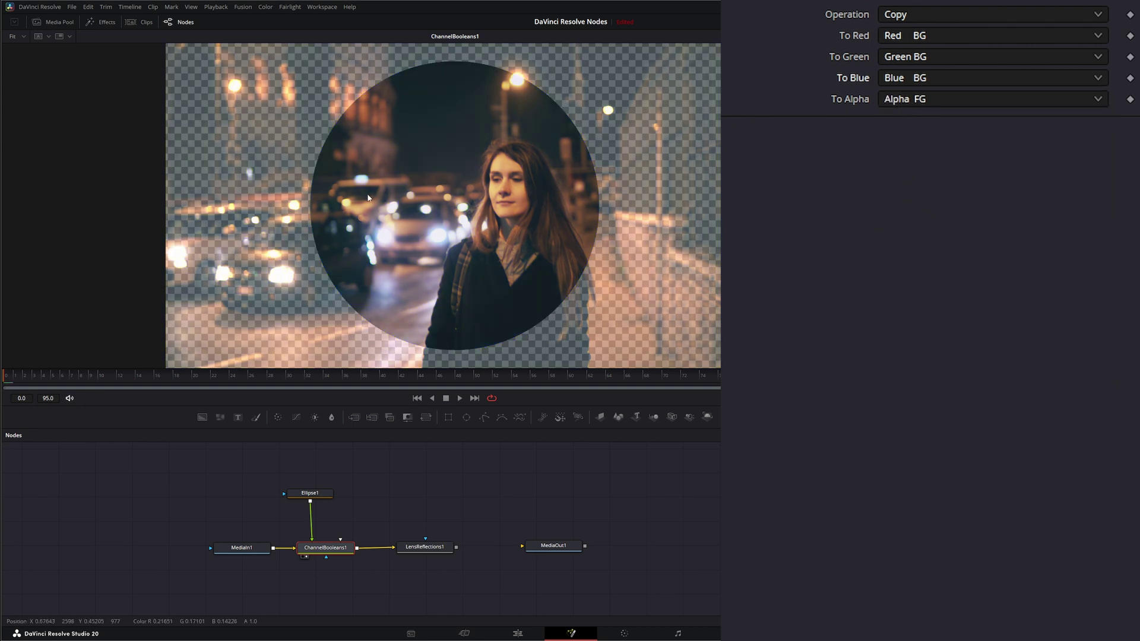
mouse_move(437, 549)
mouse_down()
mouse_move(452, 549)
mouse_move(438, 548)
mouse_up()
key(1)
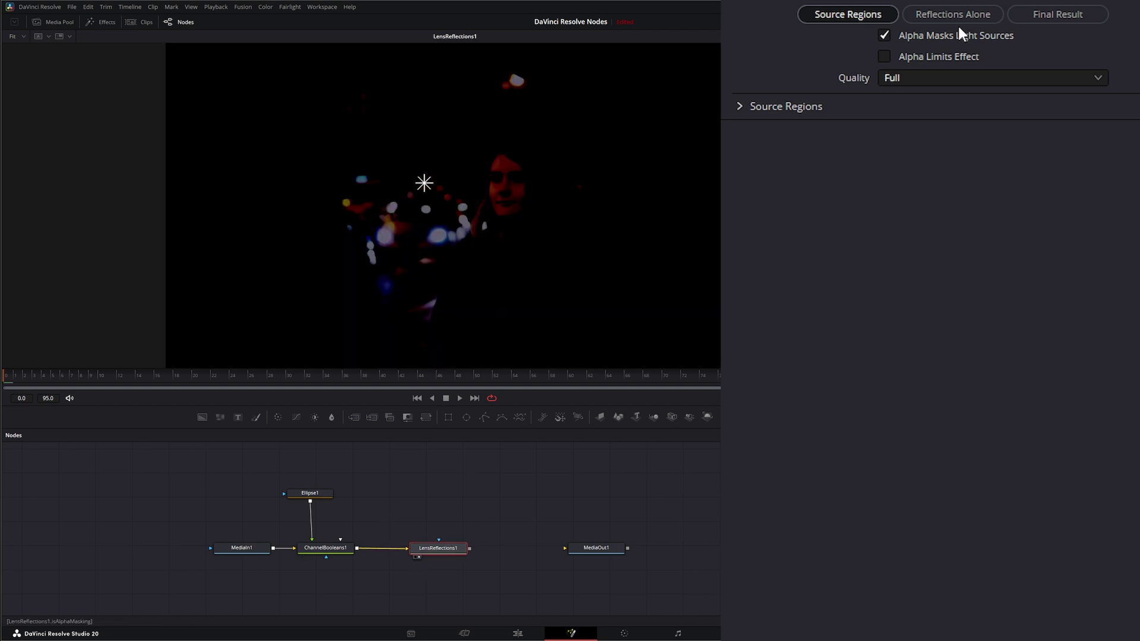
- Switch LensReflections1 to Final Result and compare Alpha Masks Light Sources, leaving it enabled
click(1084, 17)
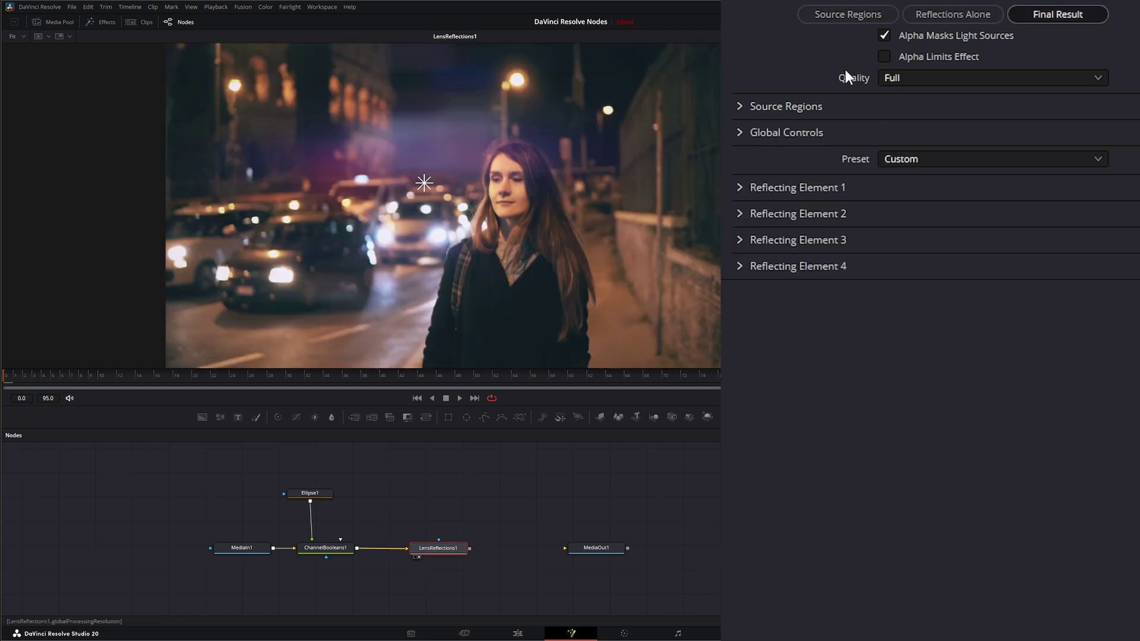
click(884, 35)
click(884, 35)
click(883, 35)
click(884, 36)
click(884, 35)
click(884, 35)
- Move the Ellipse1 mask to about X 0.62, Y 0.72 over the woman, then replay from the first frame
click(323, 496)
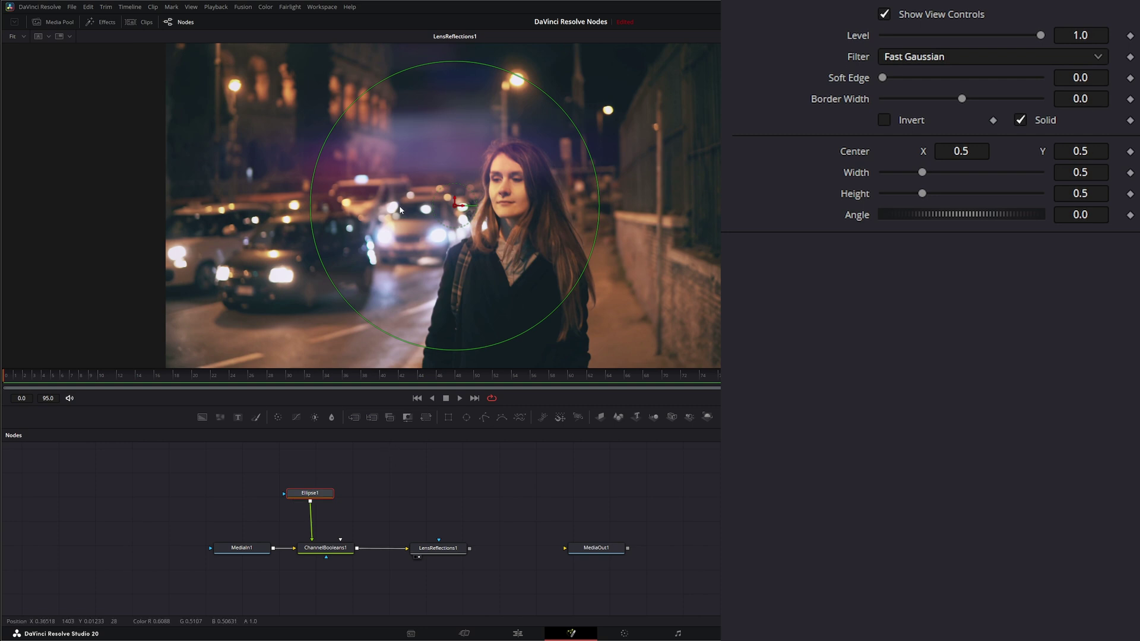
drag(455, 206, 522, 134)
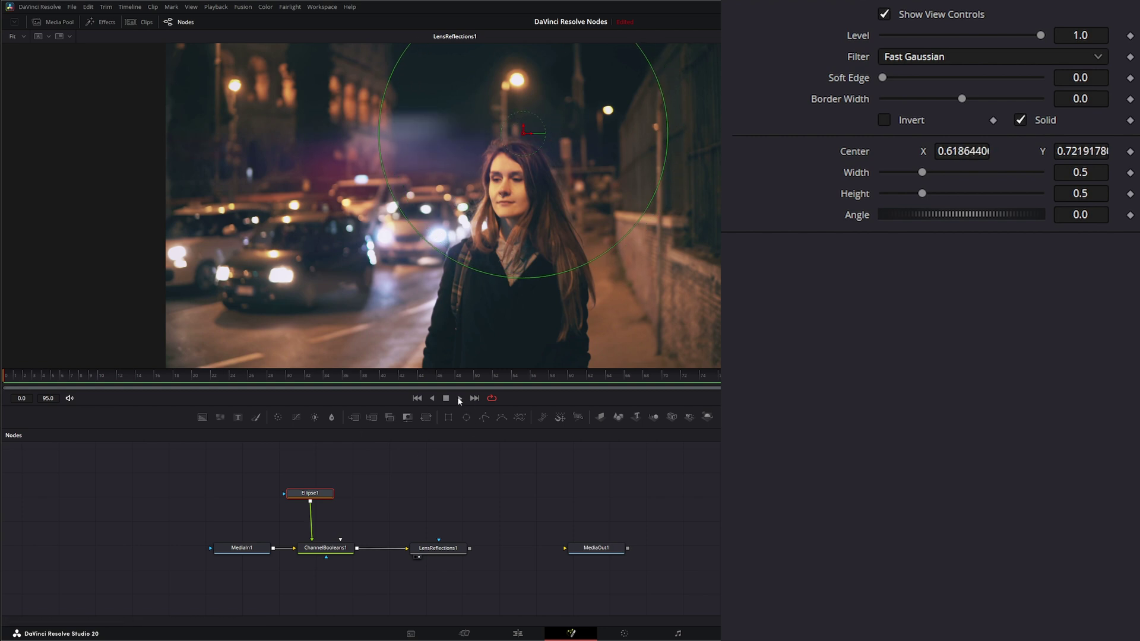
click(459, 398)
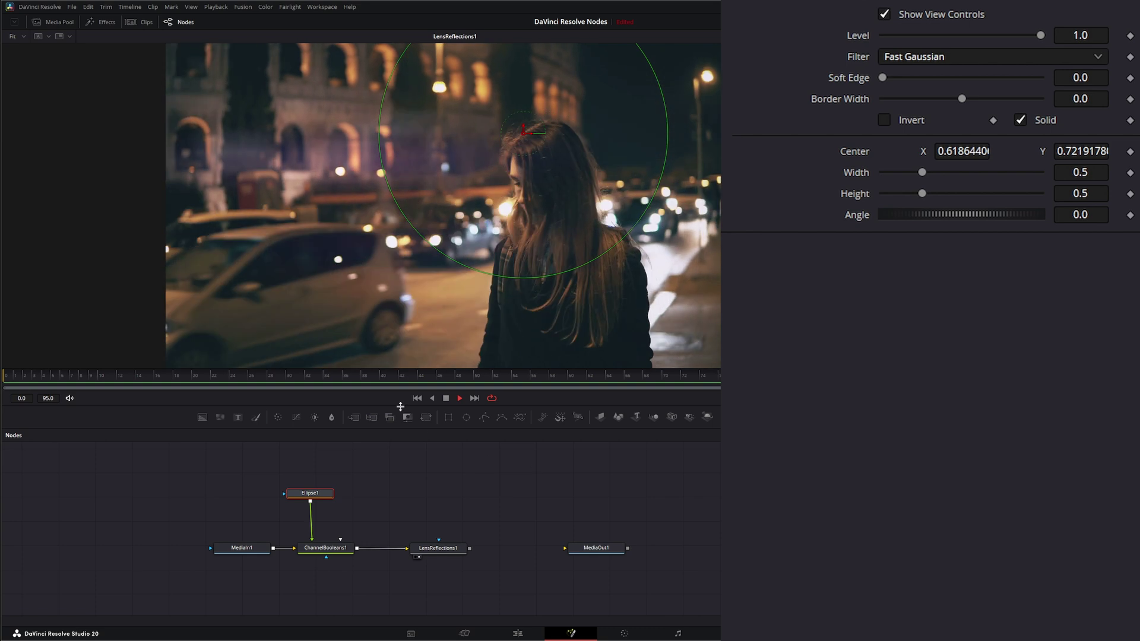
click(446, 398)
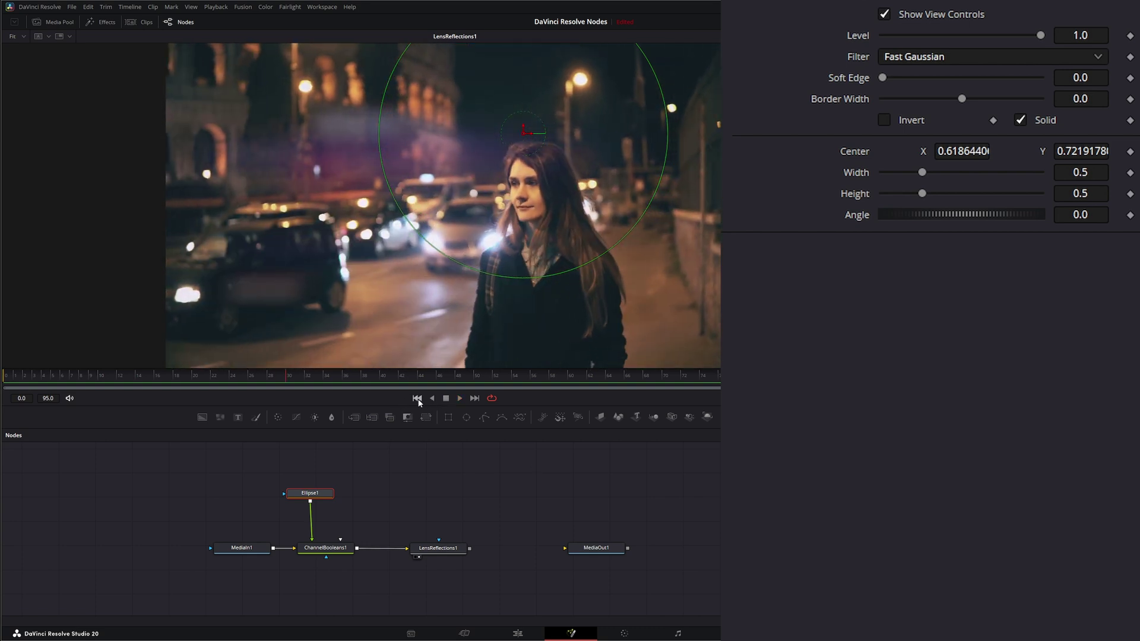
click(417, 398)
- Show LensReflections1's Source Regions output, leaving Alpha Limits Effect unchecked
click(437, 548)
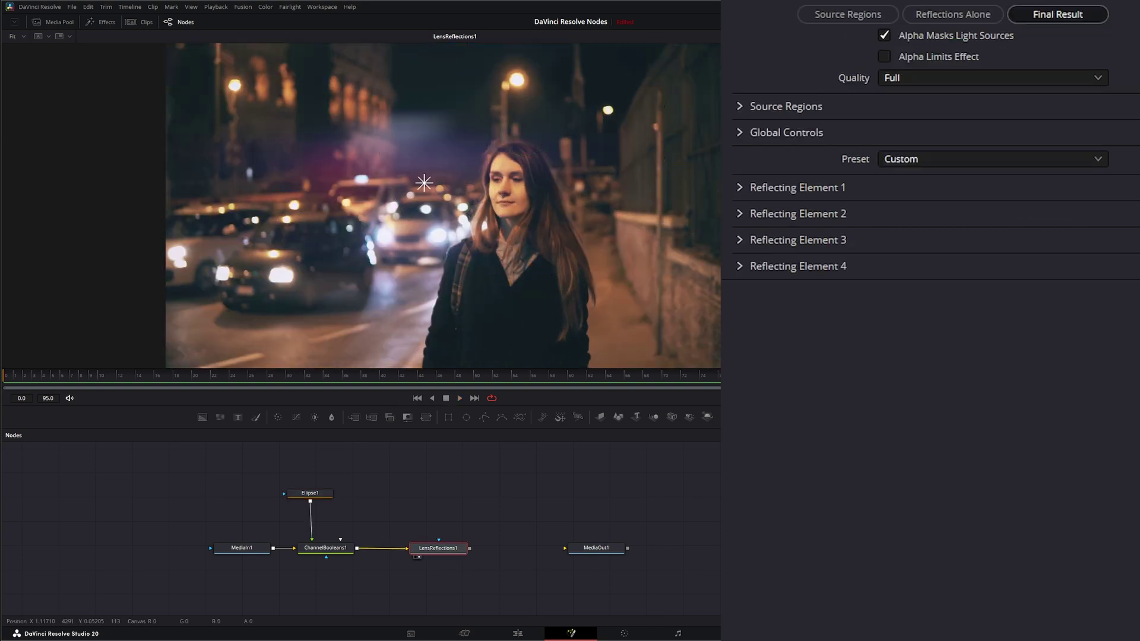
click(884, 56)
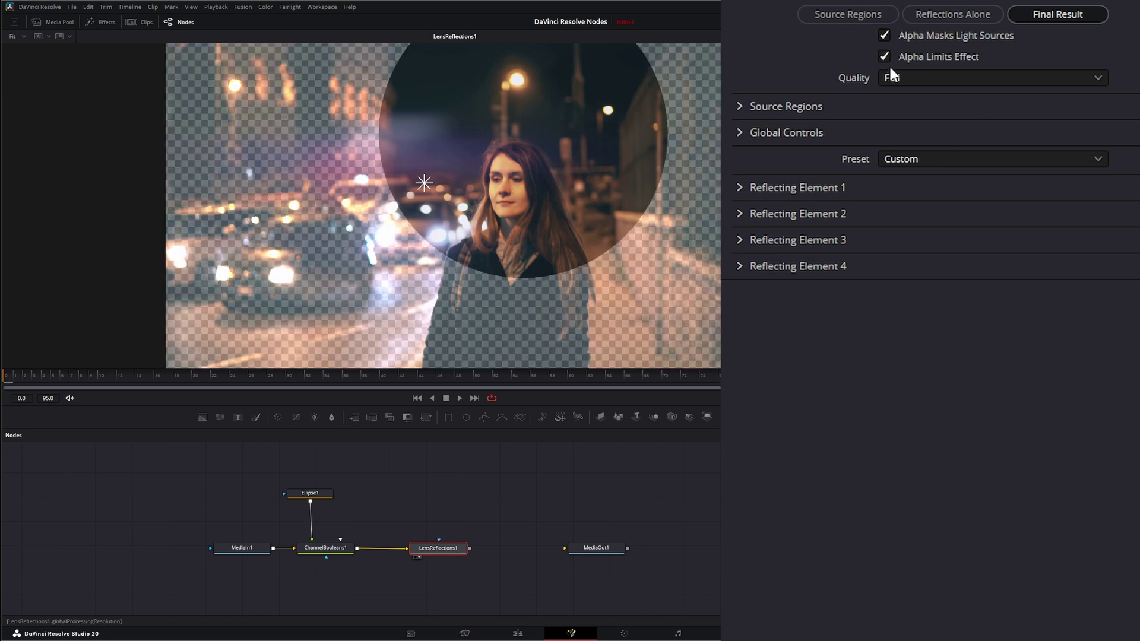
click(882, 55)
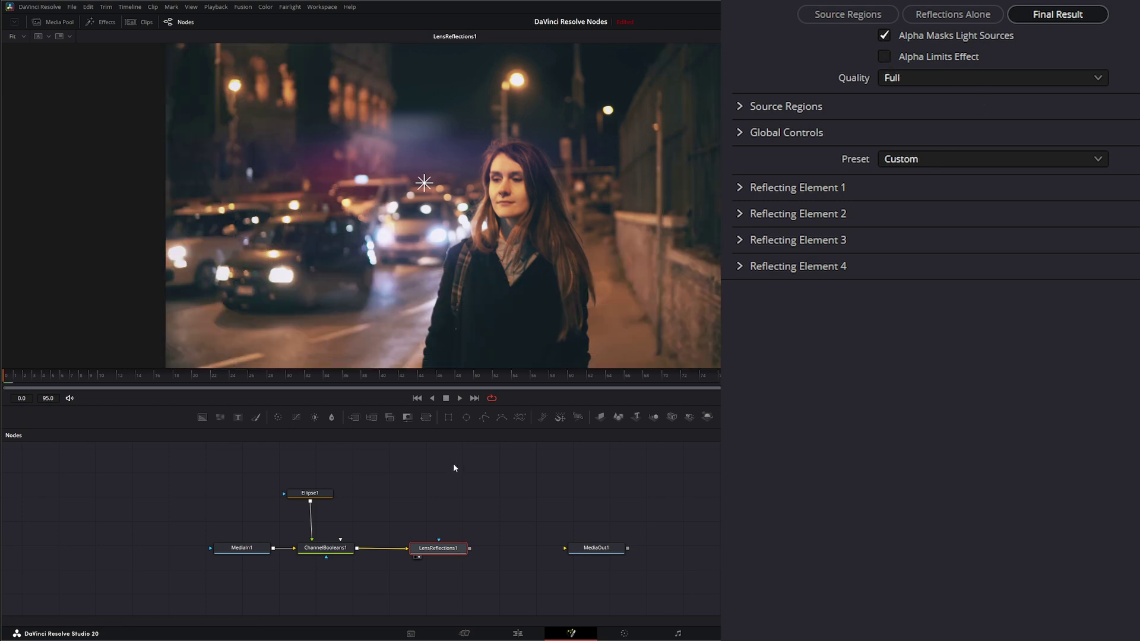
click(845, 15)
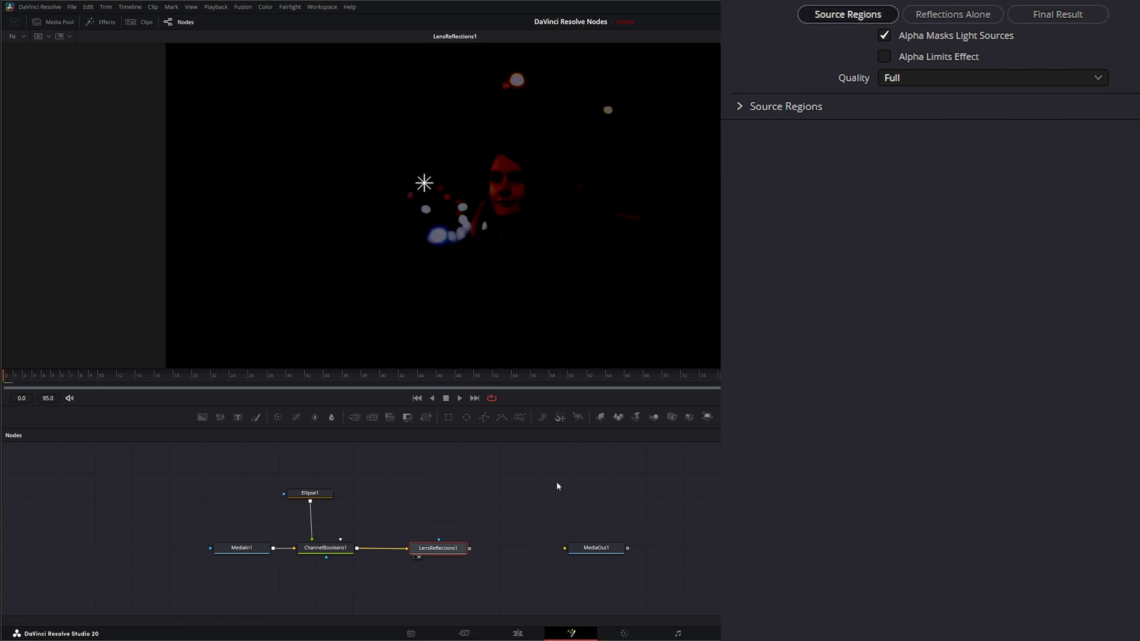
- Try Fast (Greyscale) source detection, then set Color Mode back to Slow (Color)
click(739, 106)
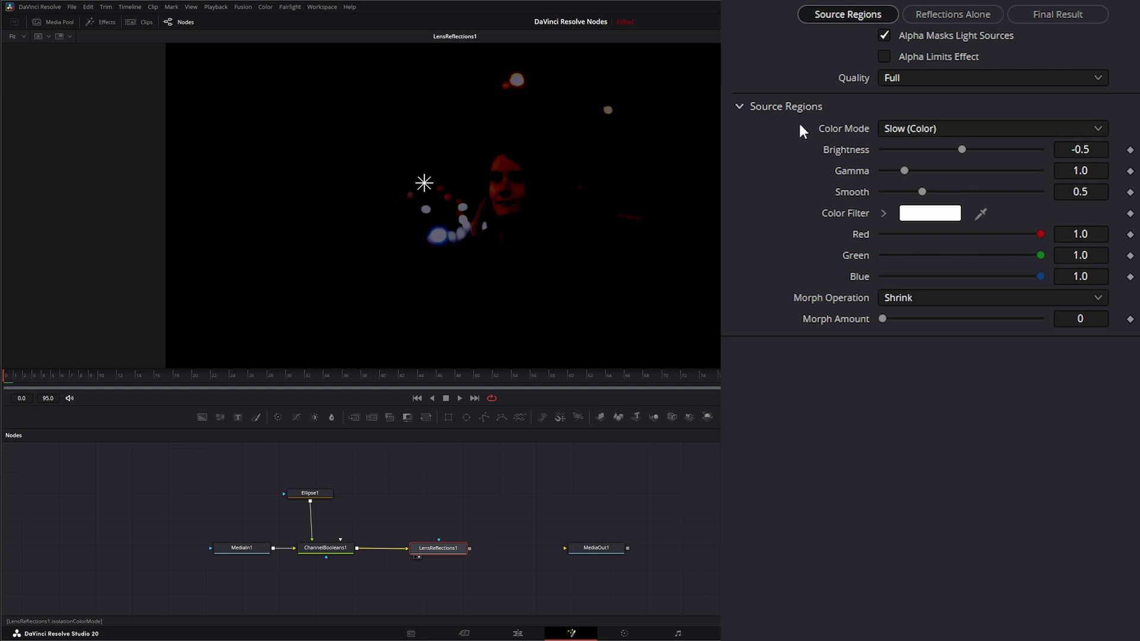
click(935, 129)
click(927, 150)
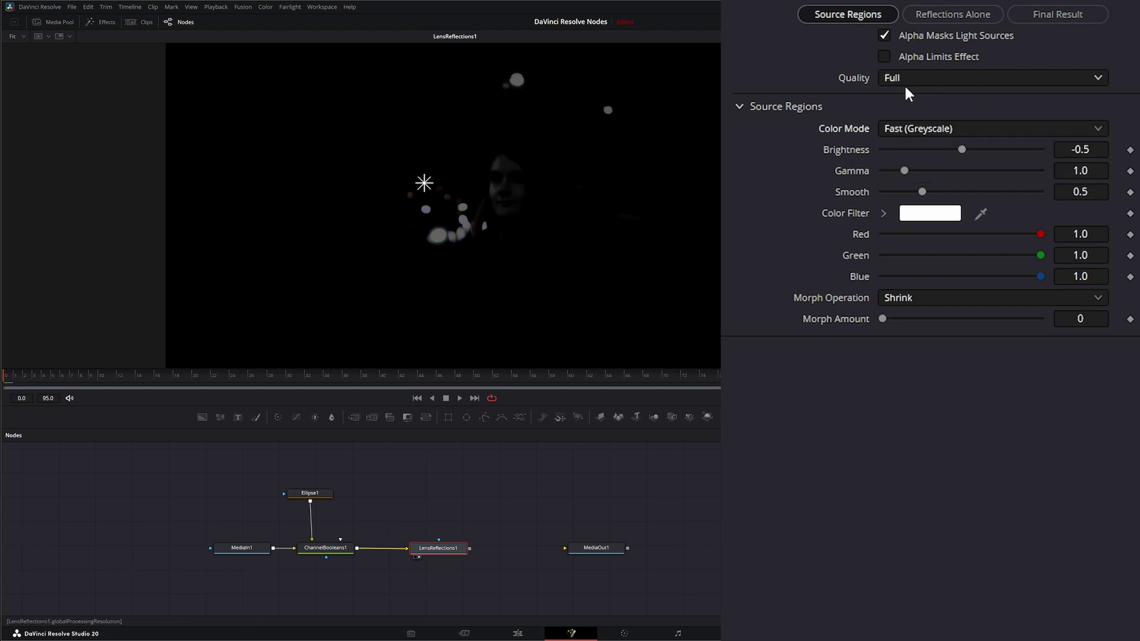
click(914, 127)
click(923, 169)
- Set source-region Brightness -0.396, Gamma 1.195 and Smooth 0.652, viewing the Final Result
mouse_move(965, 150)
mouse_down()
mouse_move(1018, 147)
mouse_move(960, 153)
mouse_move(988, 151)
mouse_move(977, 151)
mouse_up()
click(1067, 13)
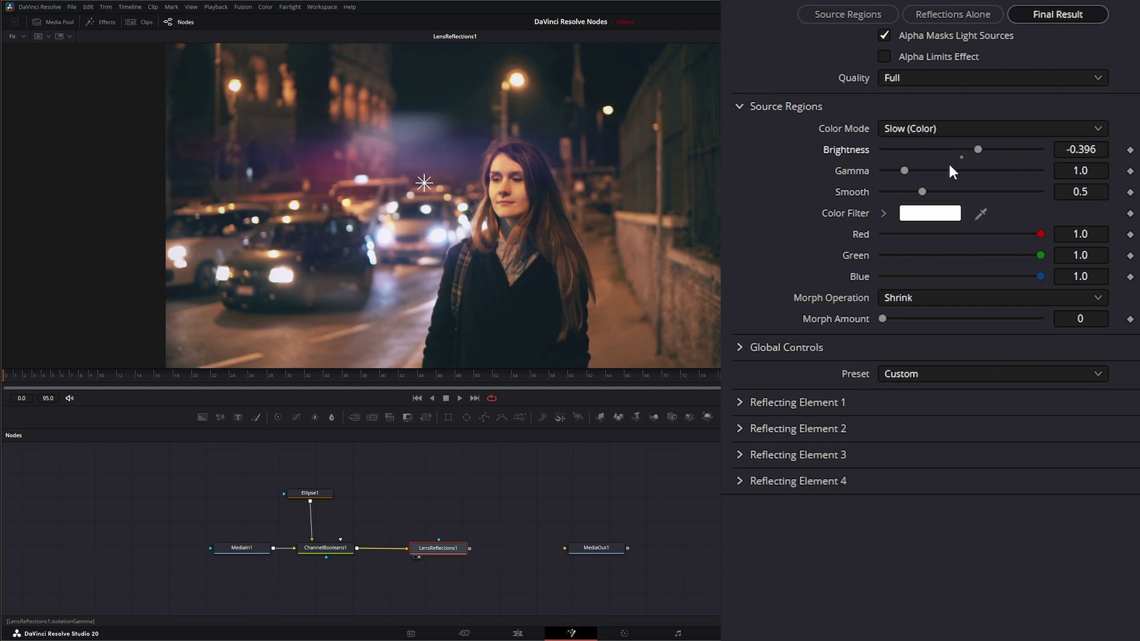
drag(903, 169, 934, 192)
- Preview tinted Color Filter colours, then cancel so the filter stays white
click(933, 215)
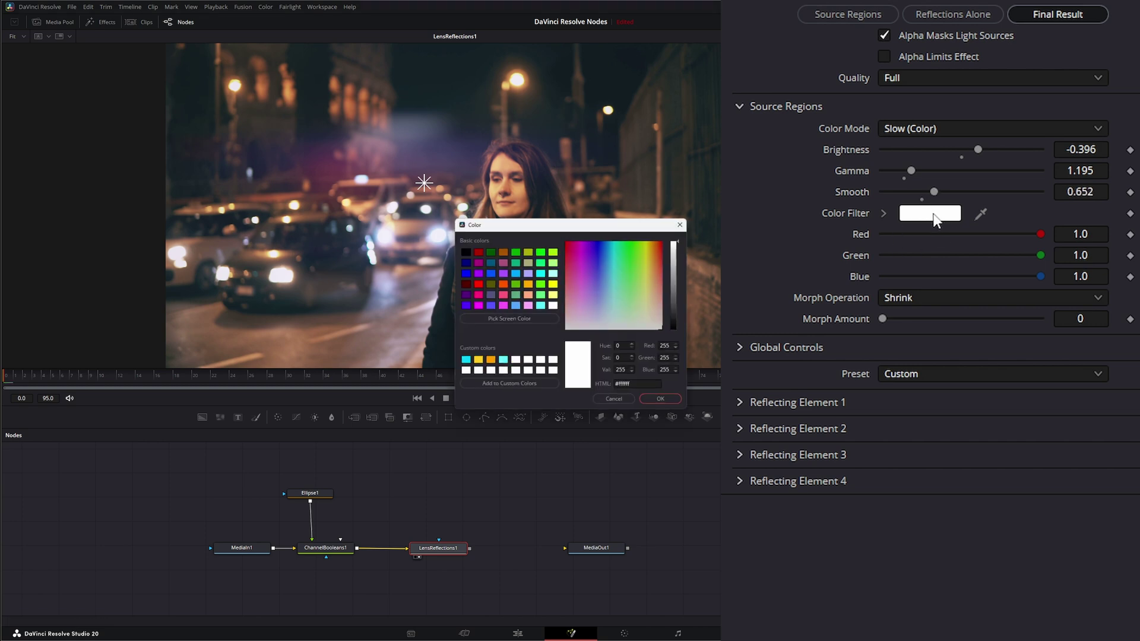
mouse_move(650, 278)
mouse_down()
mouse_move(619, 263)
mouse_move(648, 249)
mouse_move(644, 260)
mouse_up()
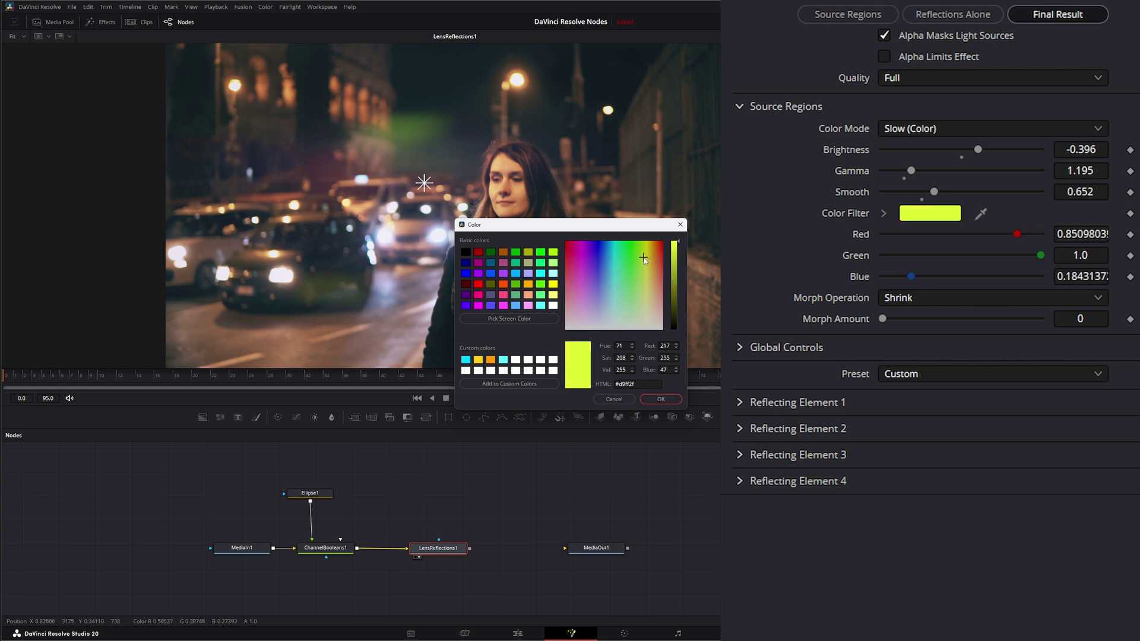
click(614, 399)
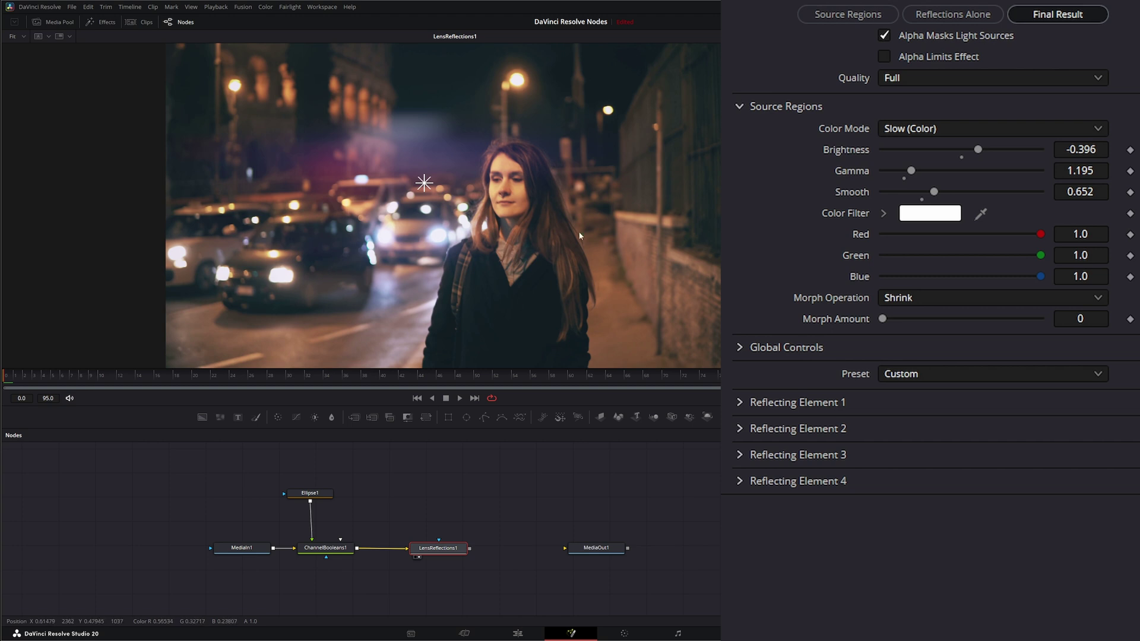
- On the Source Regions view, try the Grow and Opening morph operations with different amounts
click(845, 15)
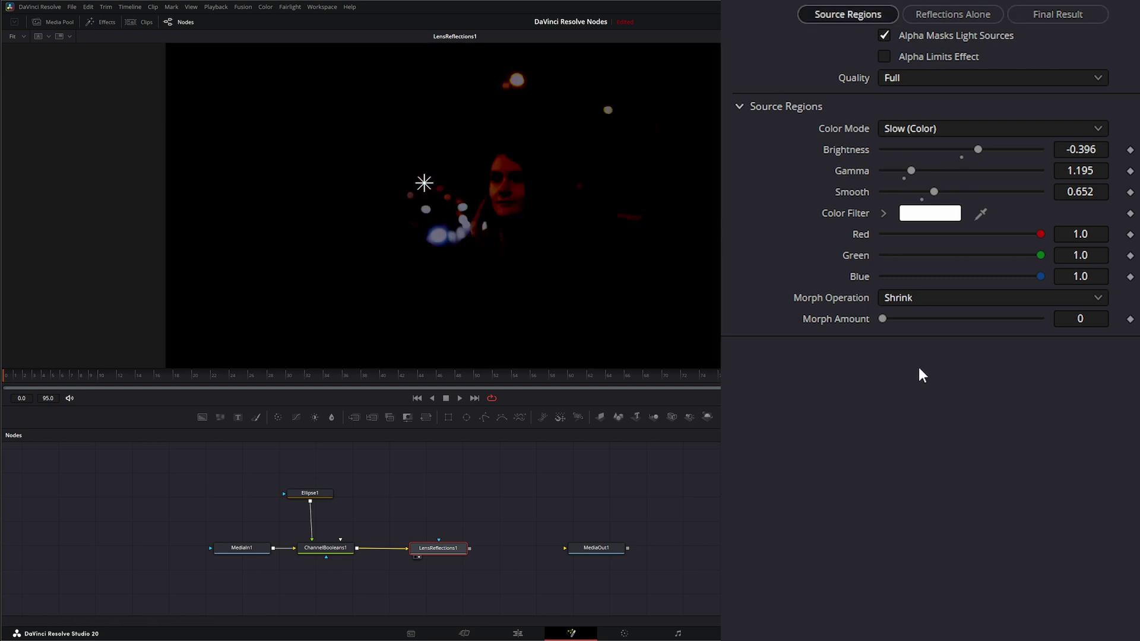
drag(886, 318, 930, 321)
click(907, 298)
click(918, 332)
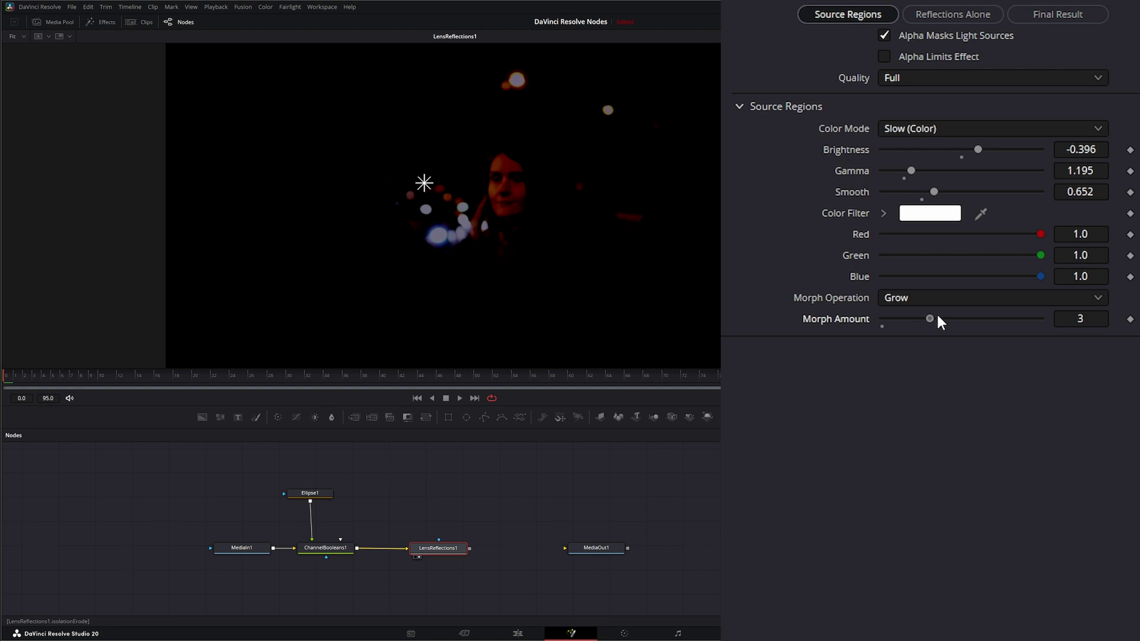
click(921, 298)
click(917, 356)
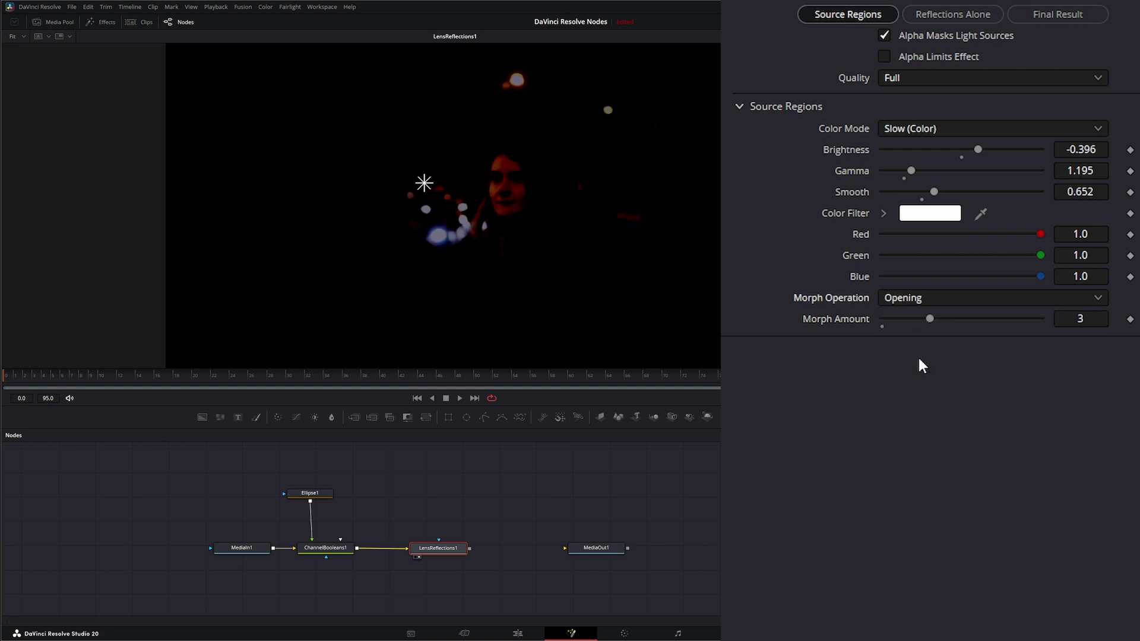
mouse_move(930, 317)
mouse_down()
mouse_move(977, 315)
mouse_move(945, 314)
mouse_up()
- Try Closing, then settle on a Shrink morph with amount 1 and return to Final Result
click(905, 300)
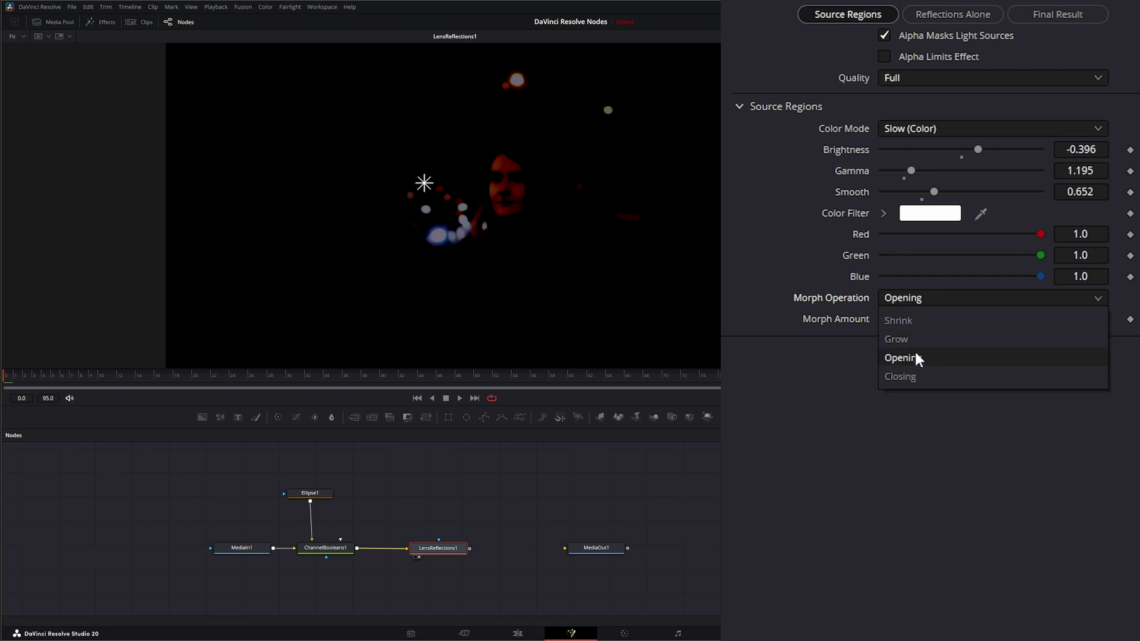
click(914, 378)
mouse_move(946, 319)
mouse_down()
mouse_move(993, 319)
mouse_move(962, 320)
mouse_up()
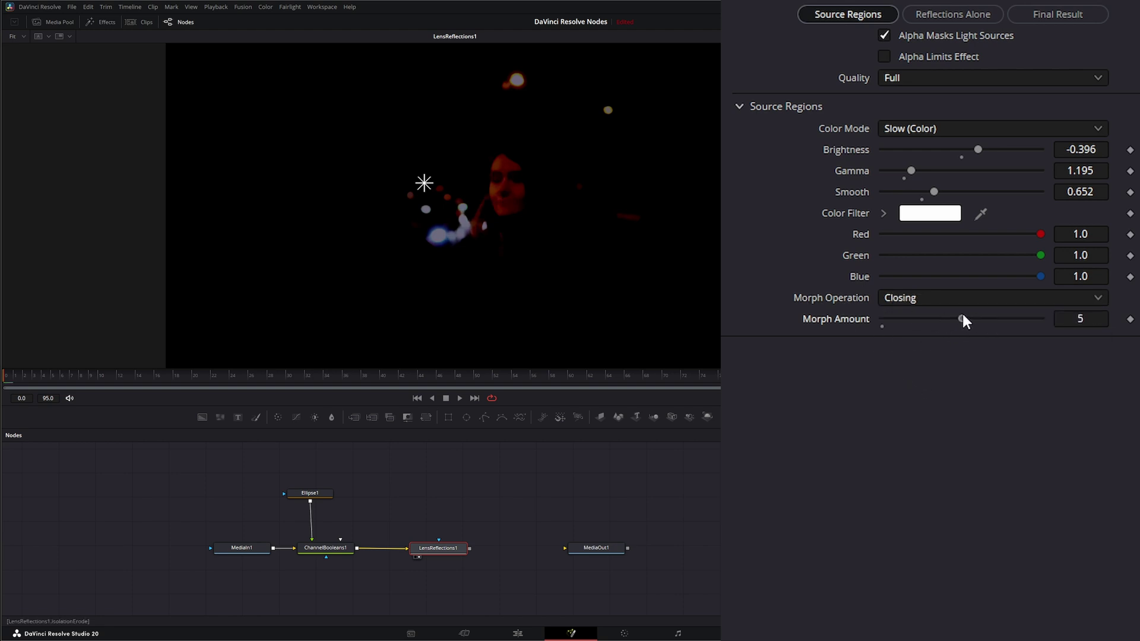
click(911, 300)
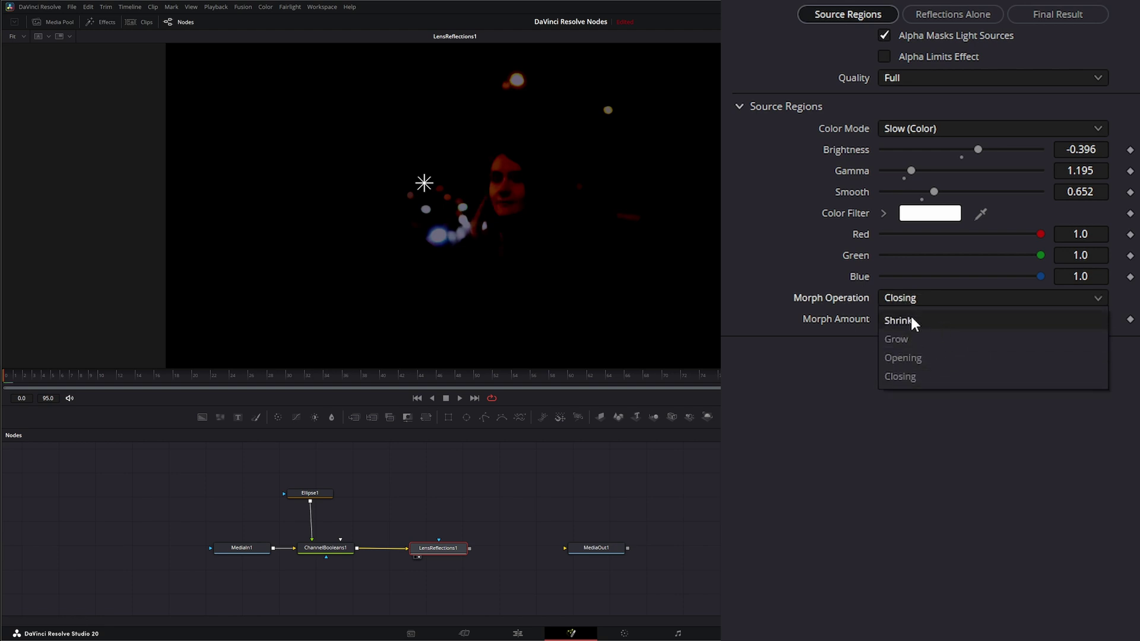
click(914, 334)
drag(932, 321, 899, 319)
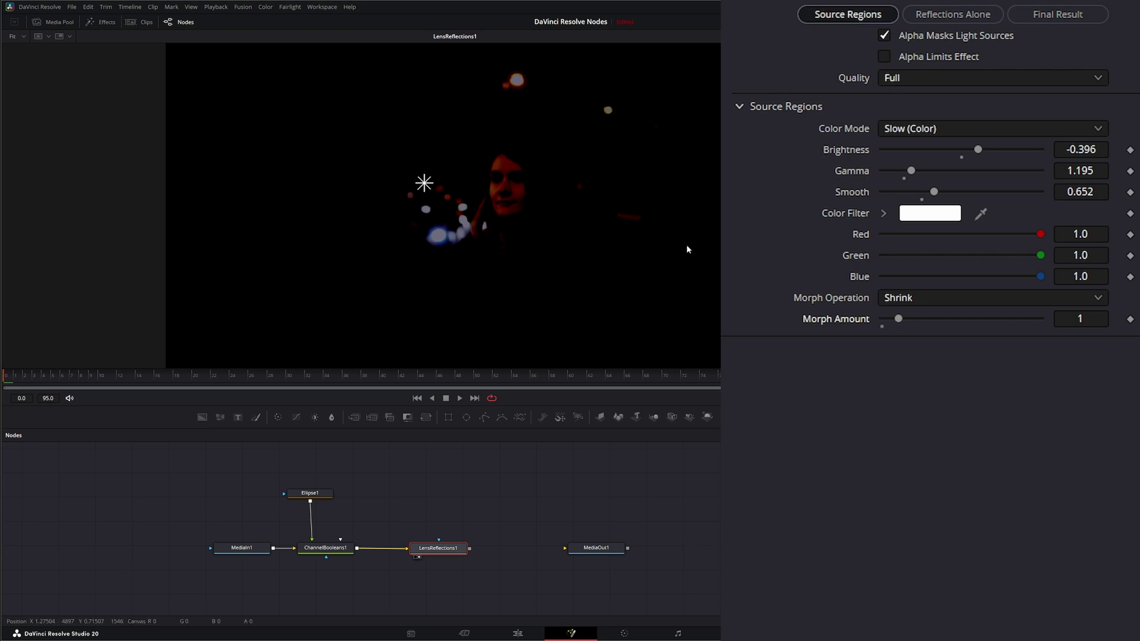
click(1018, 13)
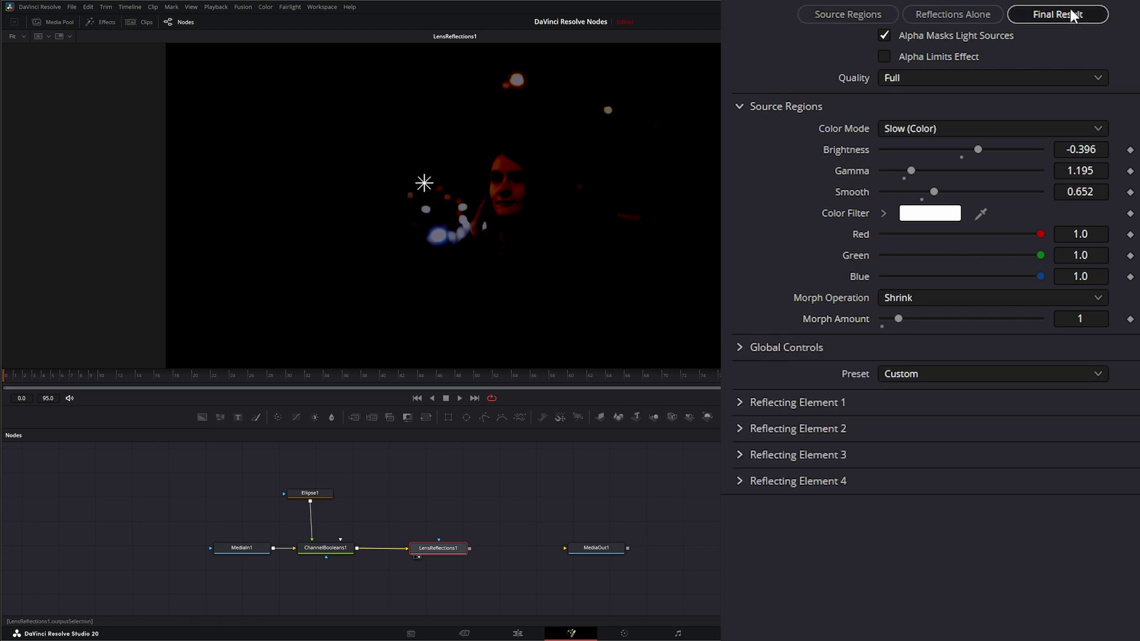
click(789, 107)
- Set Global Brightness 1.604 and Global Blur 1.08, leaving Anamorphism and Global Colorize at 1.0
click(740, 133)
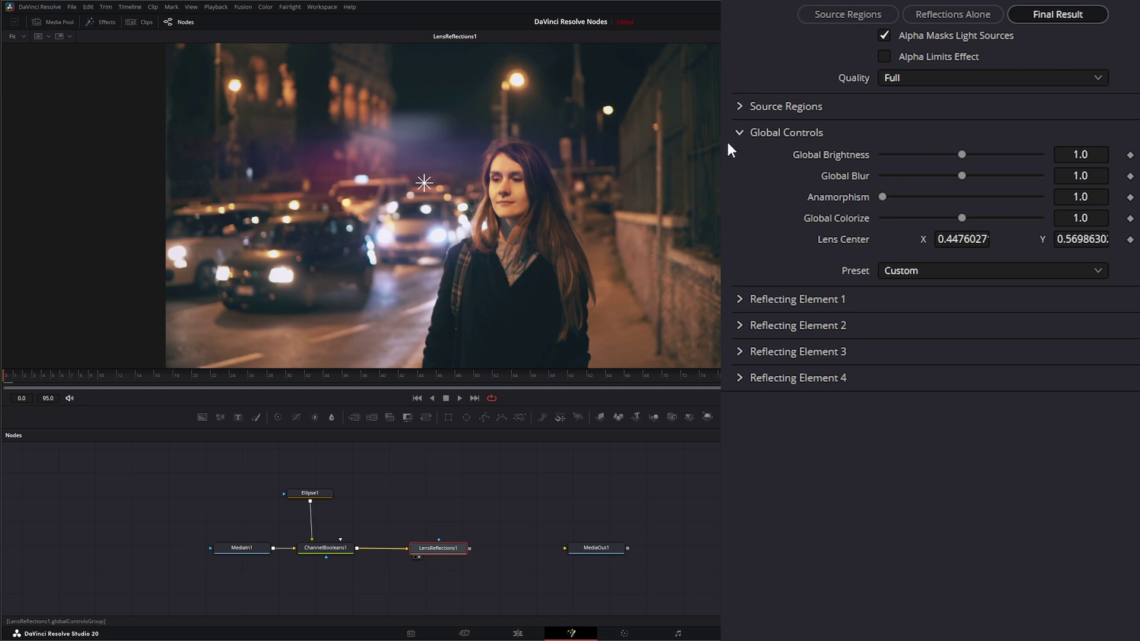
drag(962, 154, 968, 182)
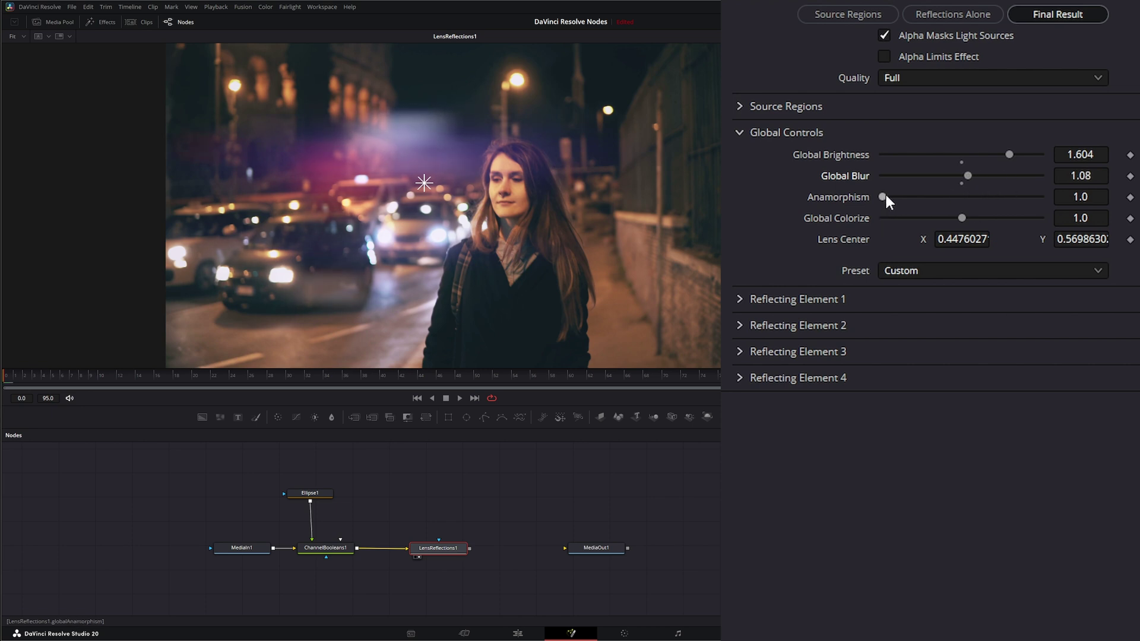
drag(883, 196, 830, 197)
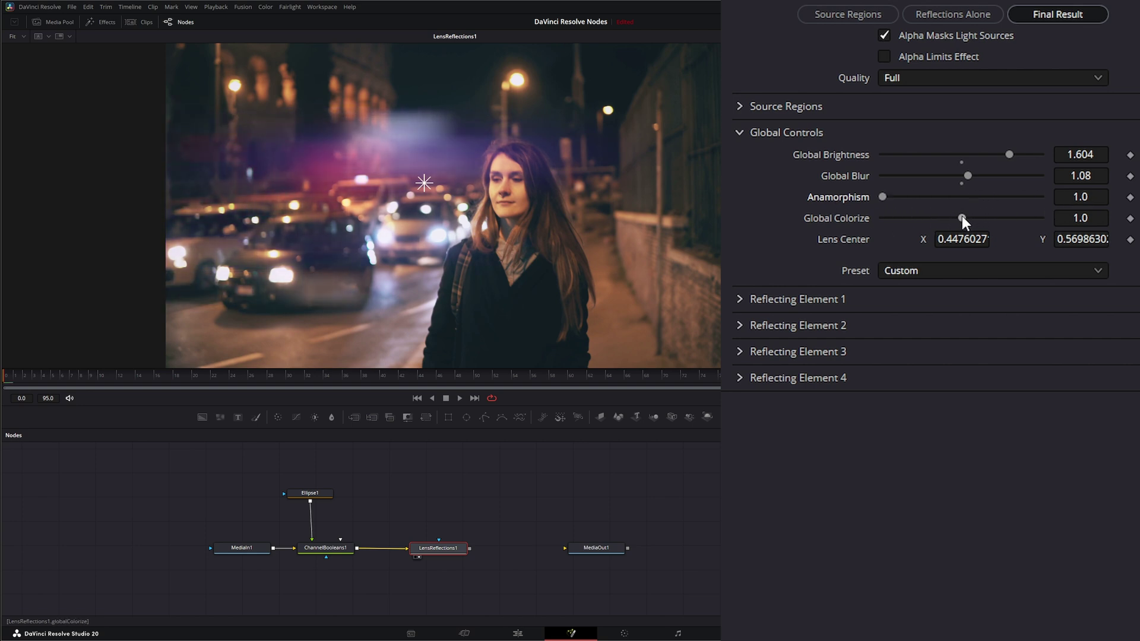
drag(961, 215, 1061, 213)
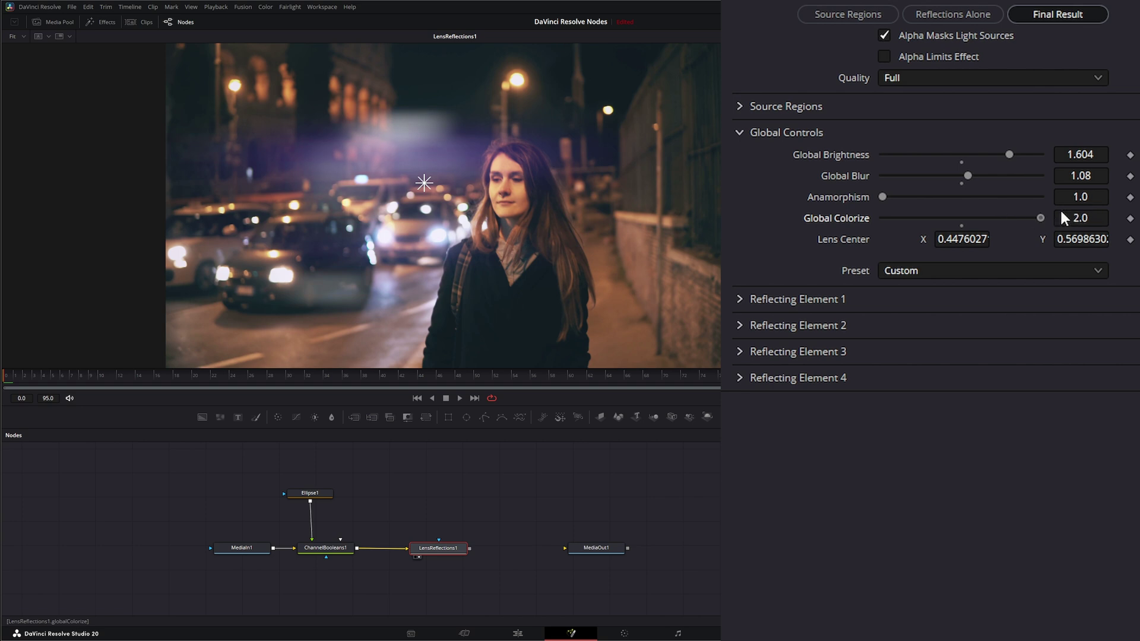
mouse_move(980, 214)
mouse_down()
mouse_move(1052, 215)
mouse_move(860, 223)
mouse_move(978, 225)
mouse_move(961, 220)
mouse_up()
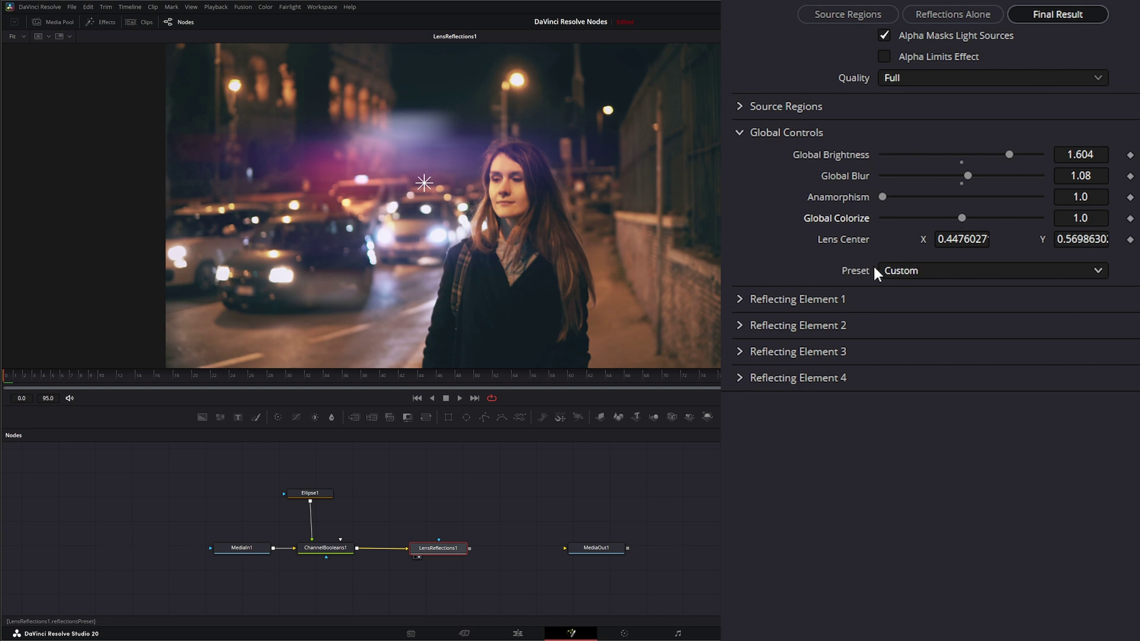
- Preview the Streaks, Prism, Plain and Night flare presets
click(902, 270)
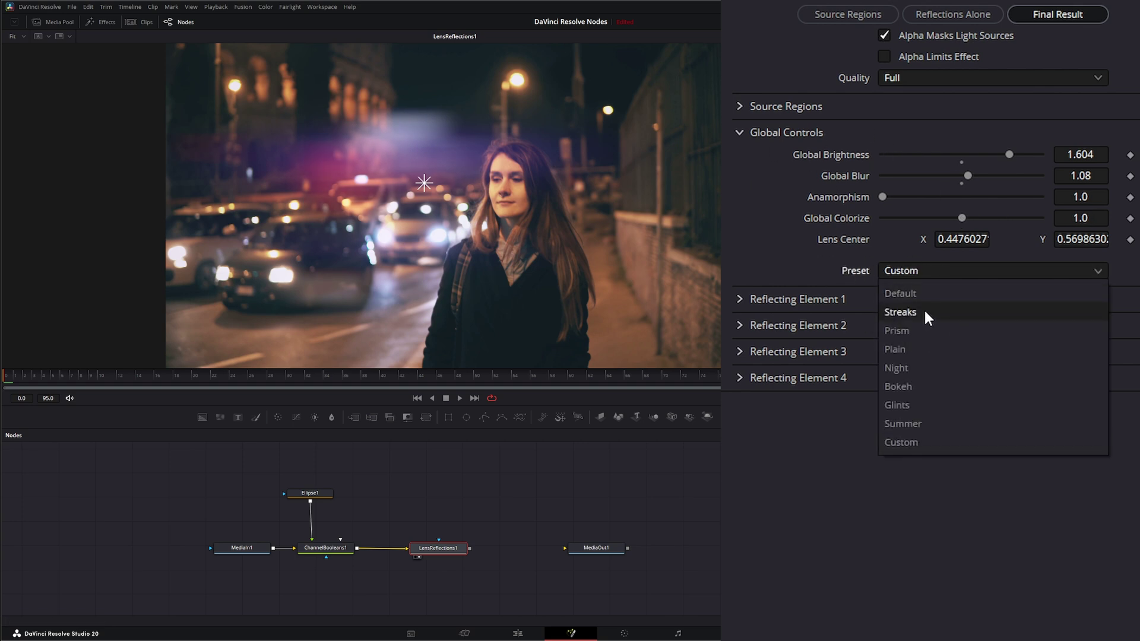
click(923, 310)
click(902, 270)
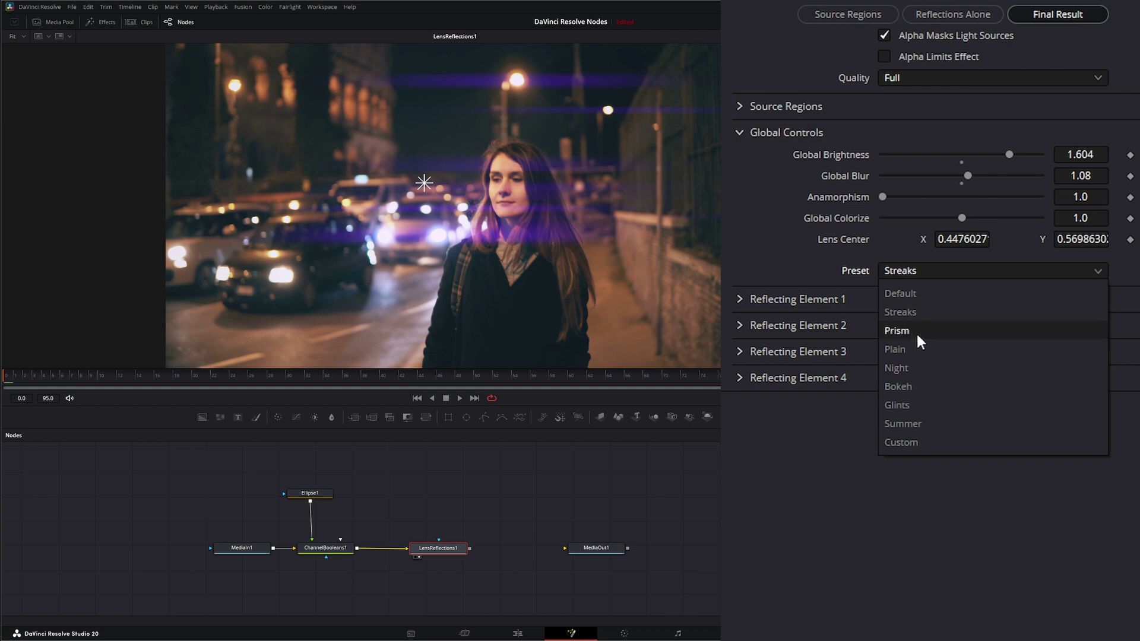
click(916, 331)
click(910, 274)
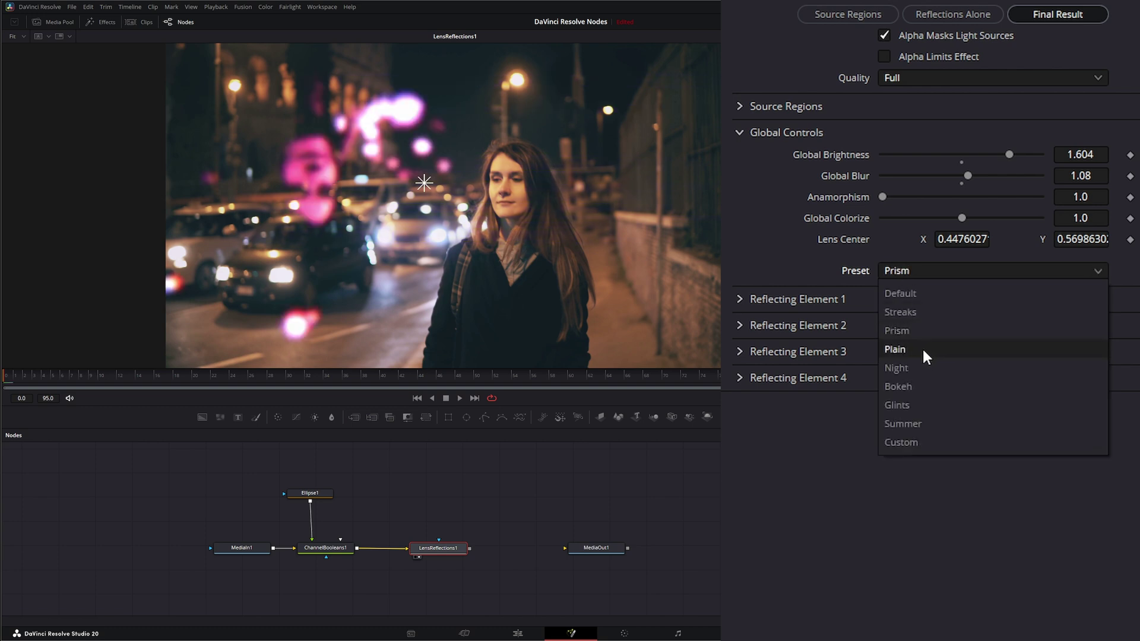
click(921, 349)
click(903, 270)
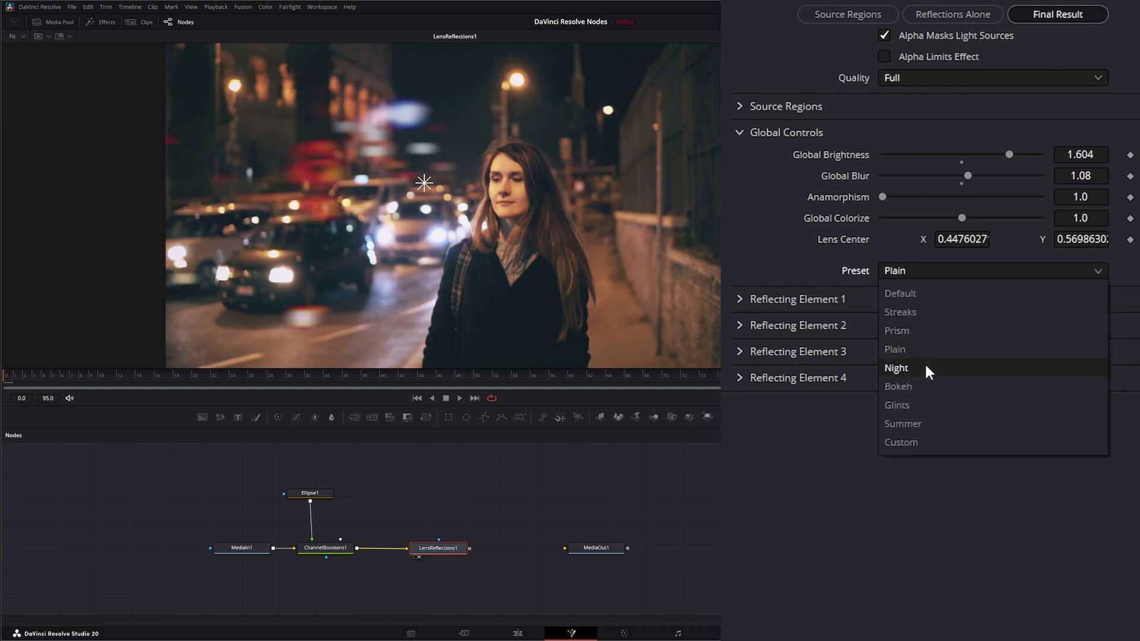
click(924, 363)
- Preview Bokeh, Glints and Summer presets, then return to Custom and collapse Global Controls
click(898, 270)
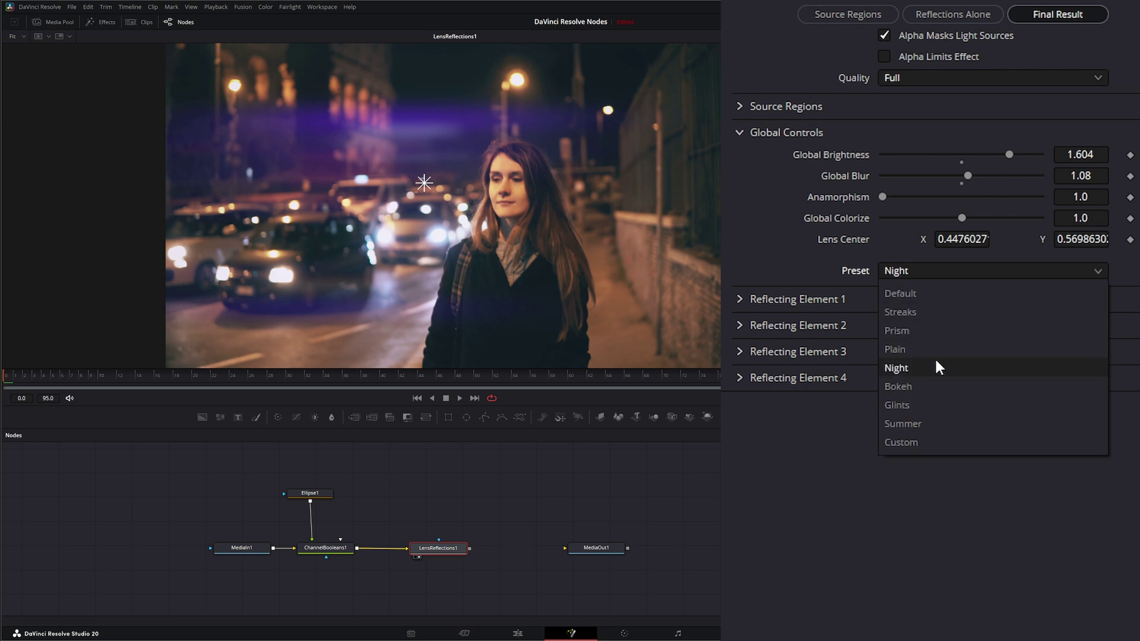
click(924, 384)
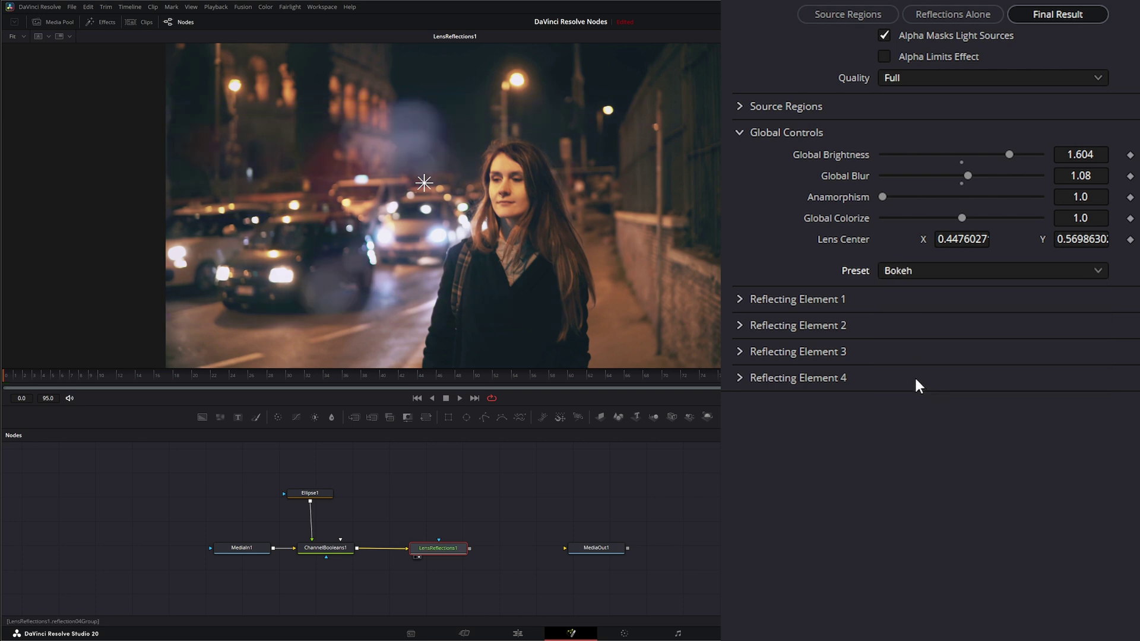
click(908, 271)
click(932, 402)
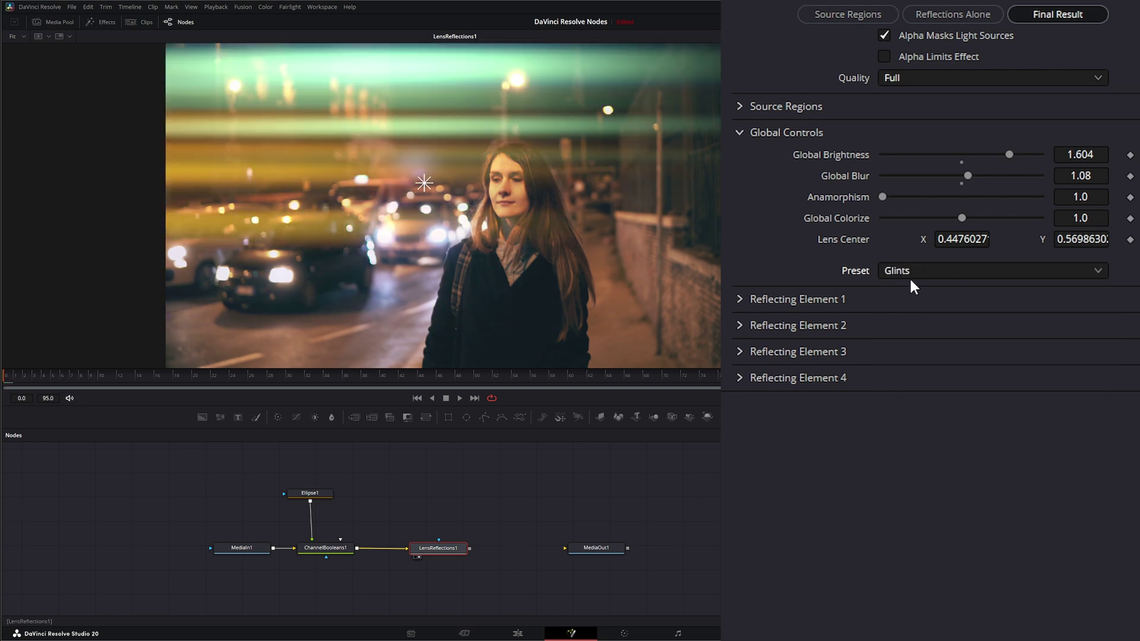
click(903, 270)
click(927, 423)
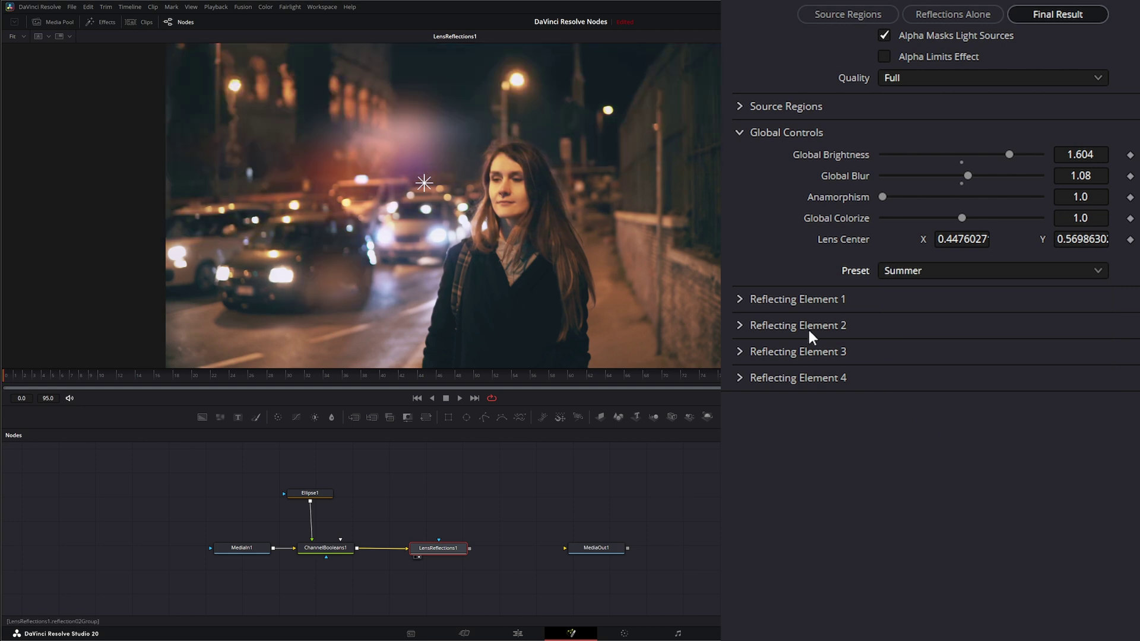
click(898, 271)
click(920, 442)
click(738, 131)
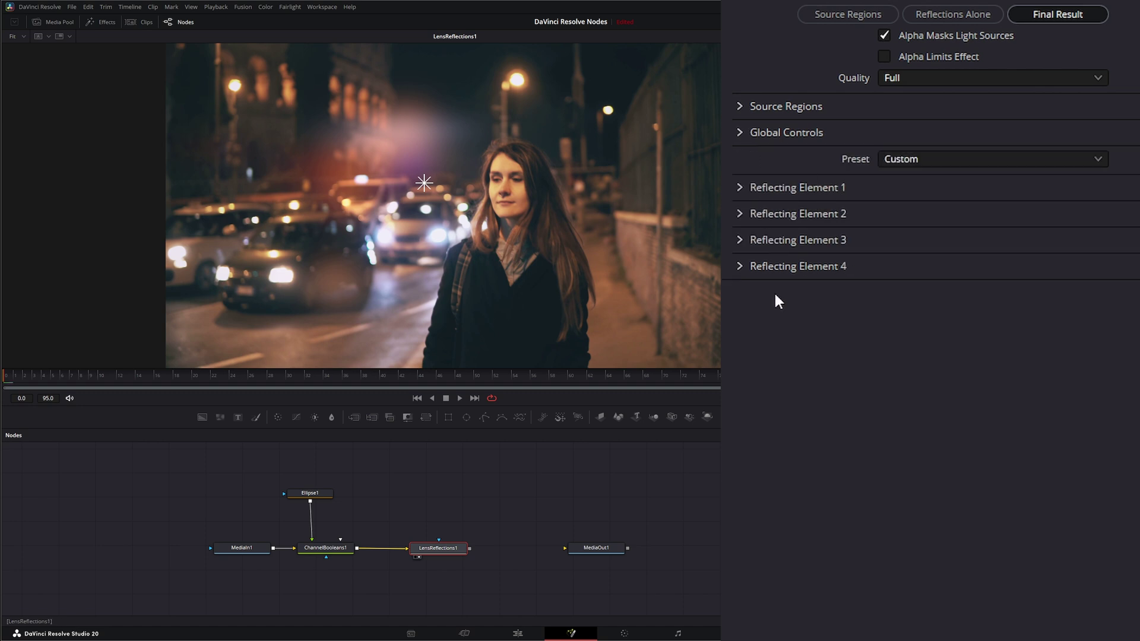
- Inspect Reflecting Elements 3 and 4, leaving element 4 excluded and both collapsed
click(739, 265)
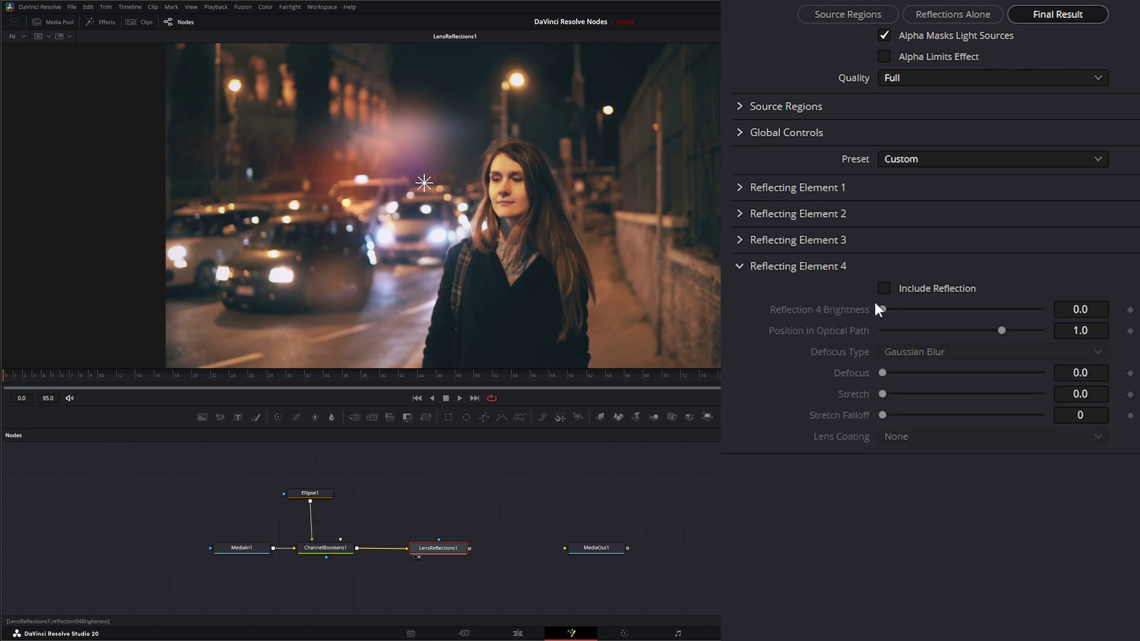
click(737, 238)
click(736, 235)
click(886, 286)
click(887, 286)
click(740, 236)
click(741, 235)
click(739, 266)
- Expand Reflecting Element 1 and compare it on and off, leaving Include Reflection checked
click(740, 188)
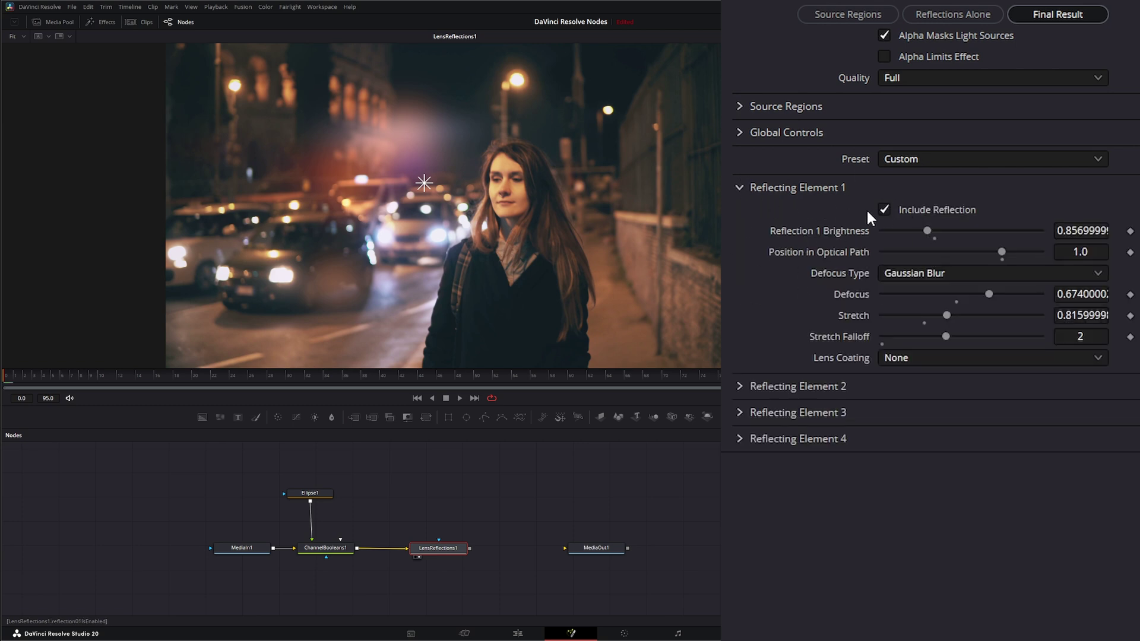
click(887, 206)
click(887, 204)
click(887, 204)
click(887, 204)
click(887, 204)
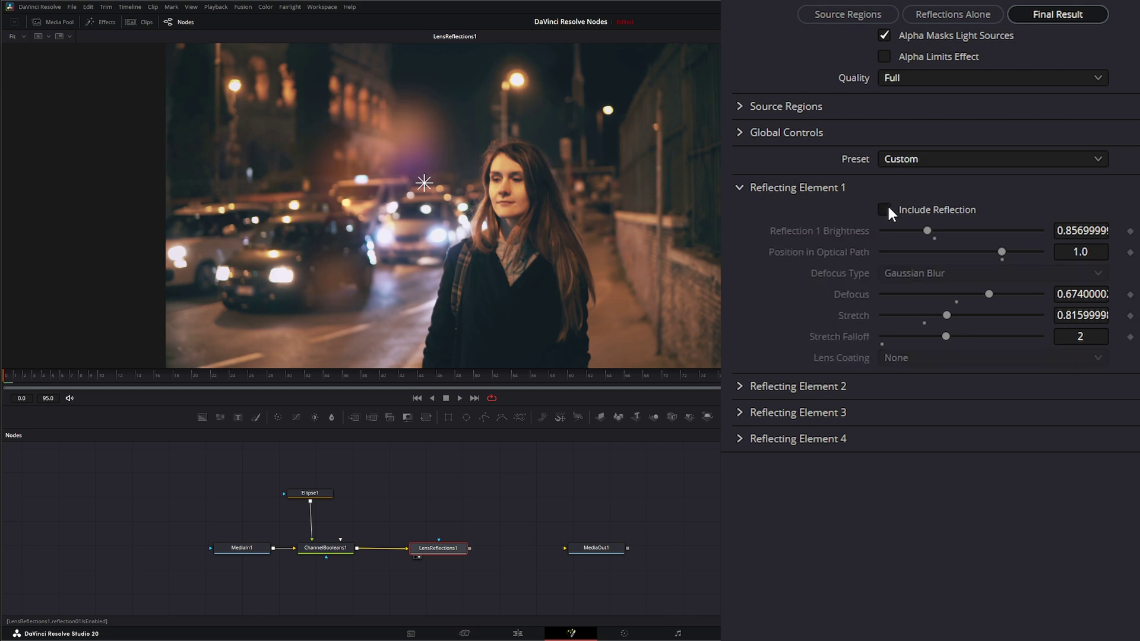
click(887, 204)
click(887, 204)
click(887, 204)
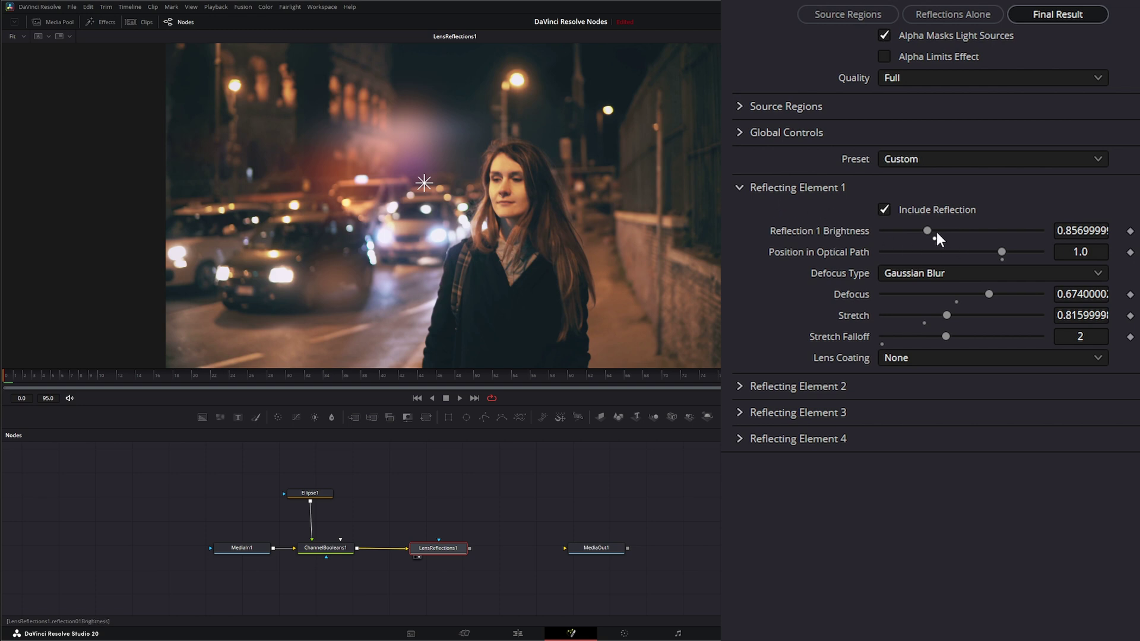
- Raise Reflection 1 Brightness to 1.444 and Position in Optical Path to 1.14
drag(931, 230, 1006, 252)
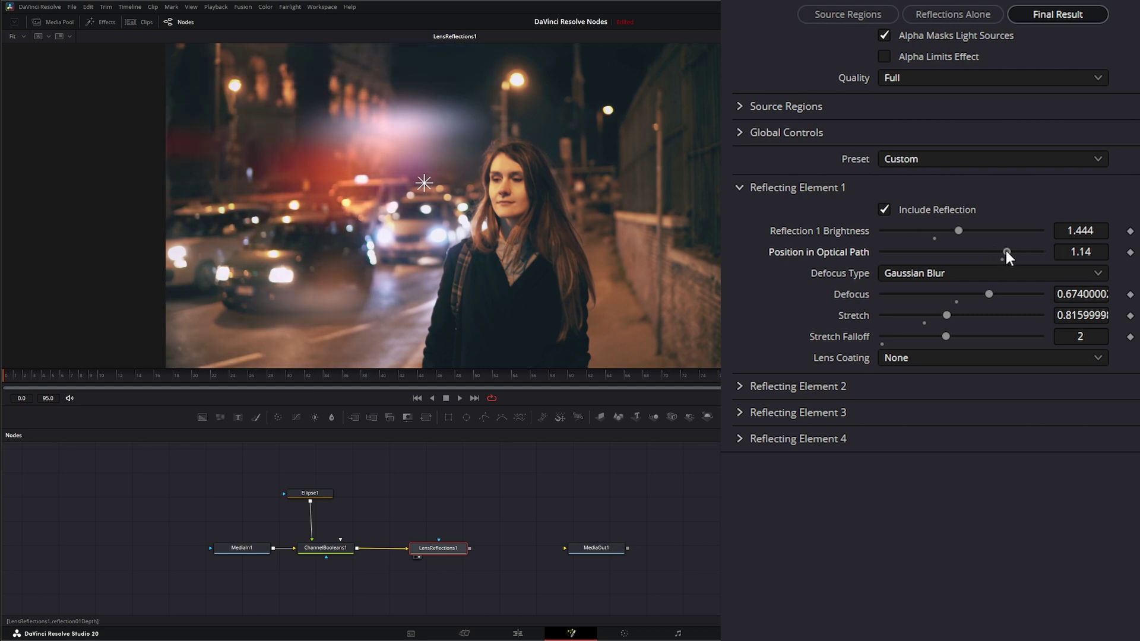
- Try Box, Triangular and Lens defocus, settle on Gaussian Blur, and set Defocus to 0.583
click(913, 272)
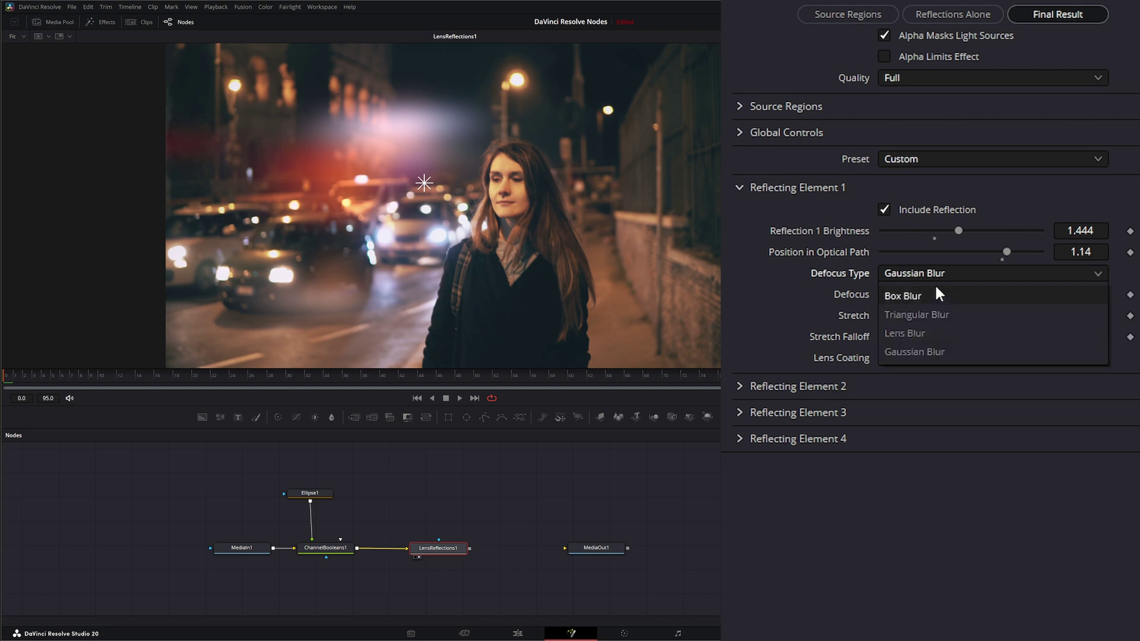
click(921, 294)
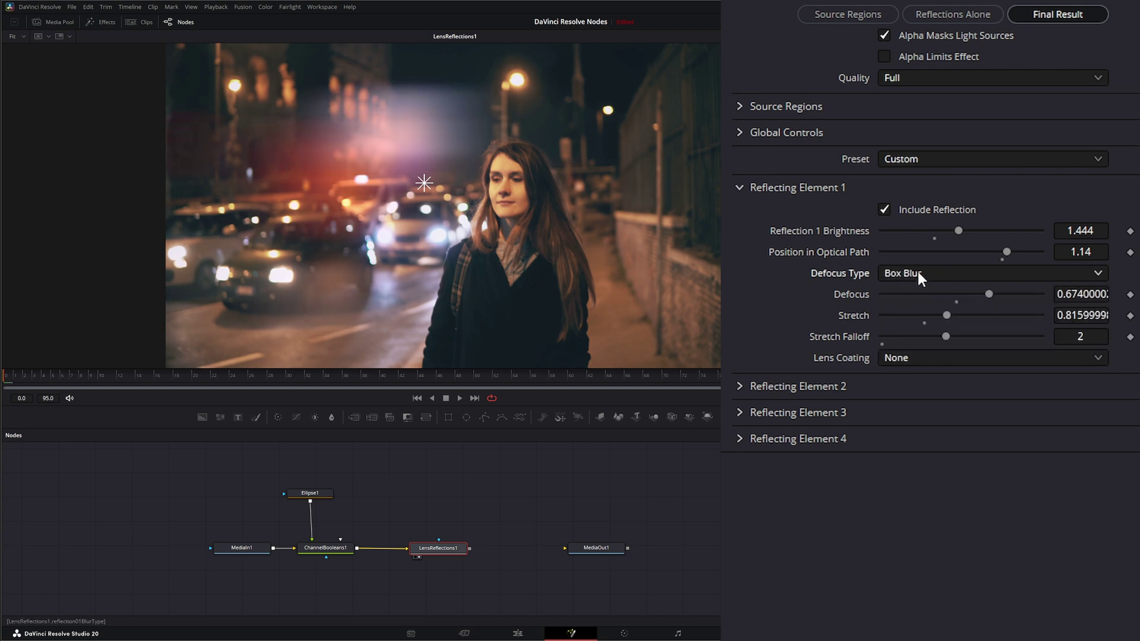
click(917, 272)
click(941, 311)
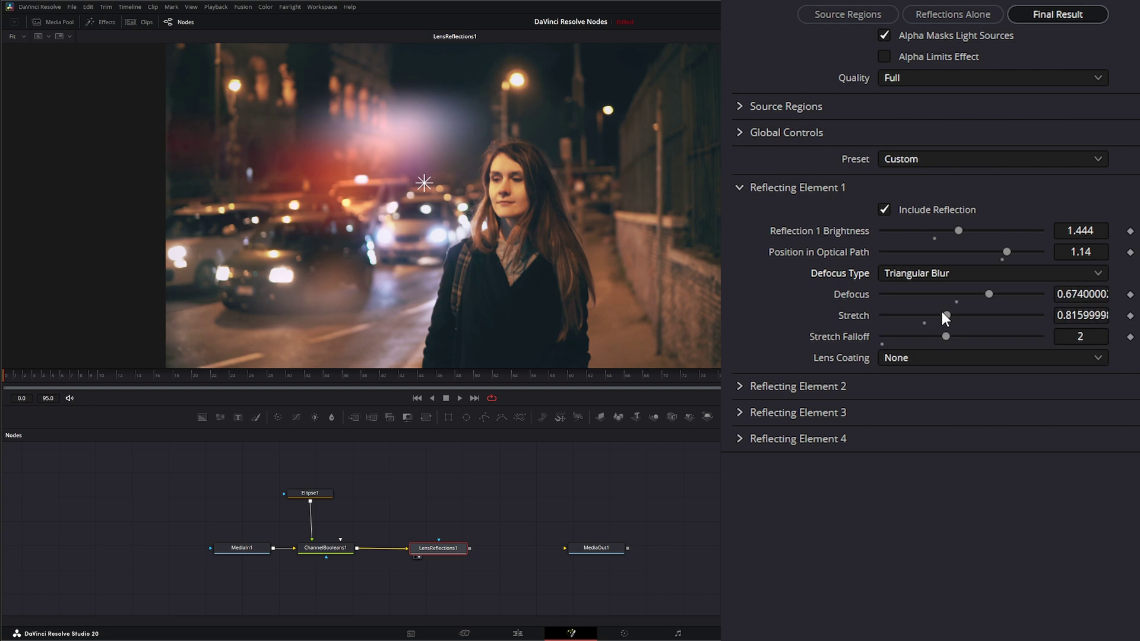
click(924, 274)
click(936, 330)
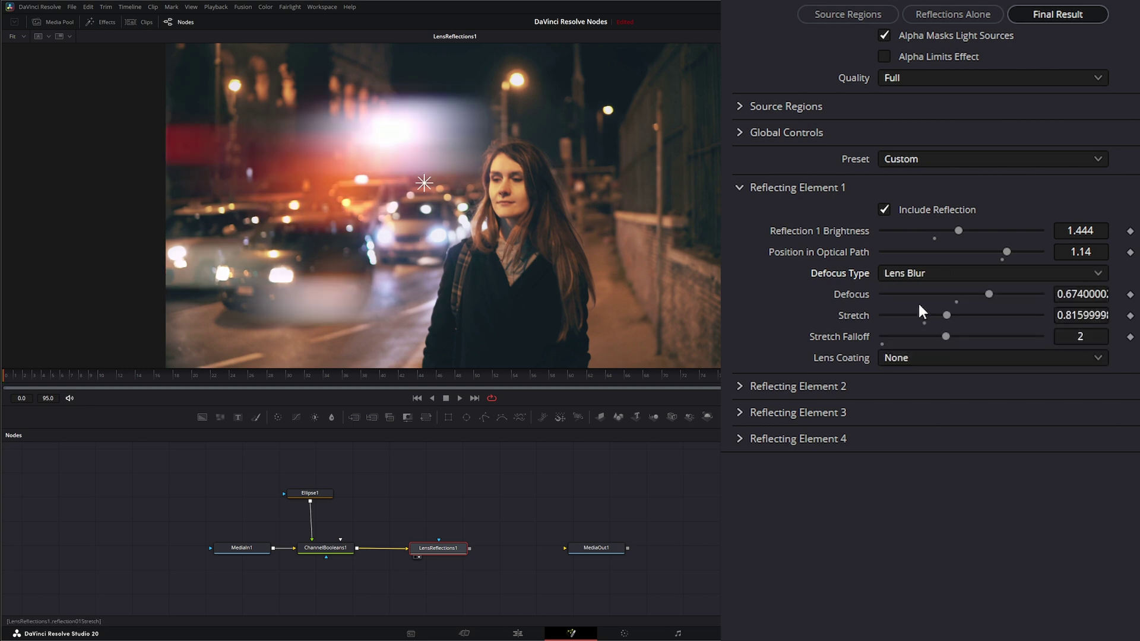
click(931, 272)
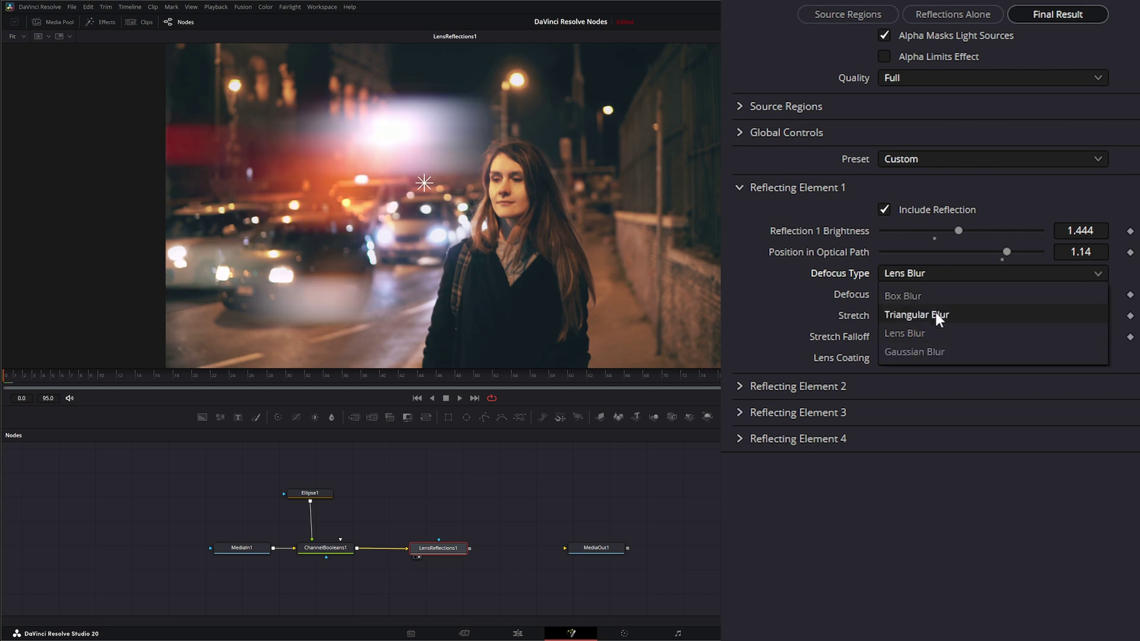
click(941, 344)
mouse_move(988, 294)
mouse_down()
mouse_move(1023, 292)
mouse_move(914, 292)
mouse_move(1001, 292)
mouse_move(954, 292)
mouse_move(989, 292)
mouse_move(976, 292)
mouse_move(981, 314)
mouse_move(955, 315)
mouse_move(971, 314)
mouse_move(981, 333)
mouse_move(890, 330)
mouse_move(910, 329)
mouse_up()
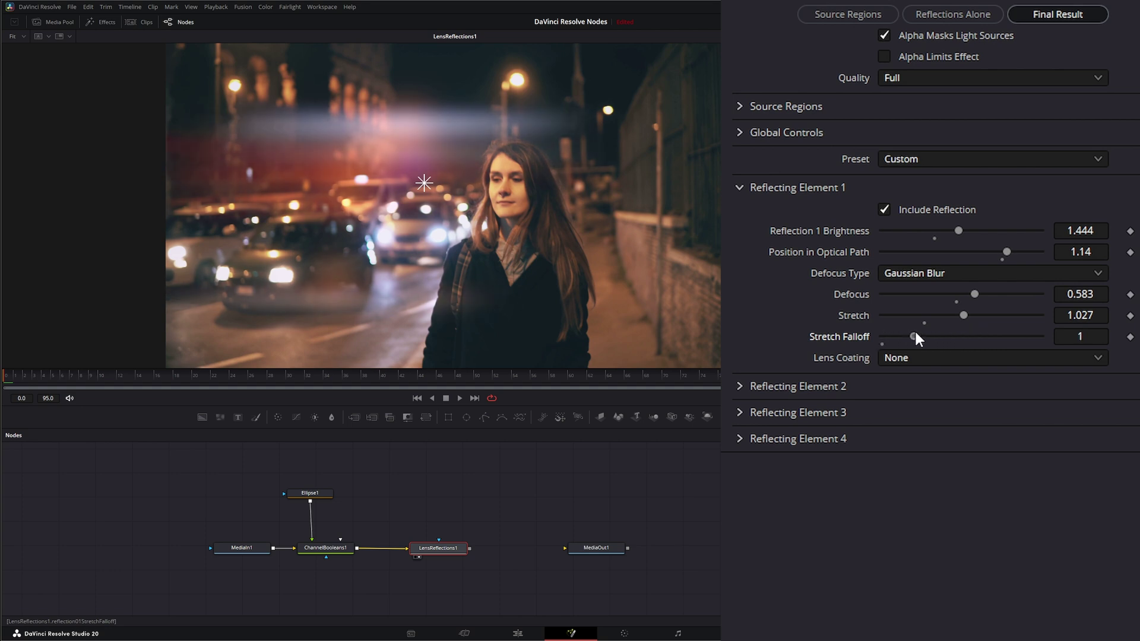
- Give Reflecting Element 1 a Violet lens coating and raise Colorize to 0.888
click(896, 357)
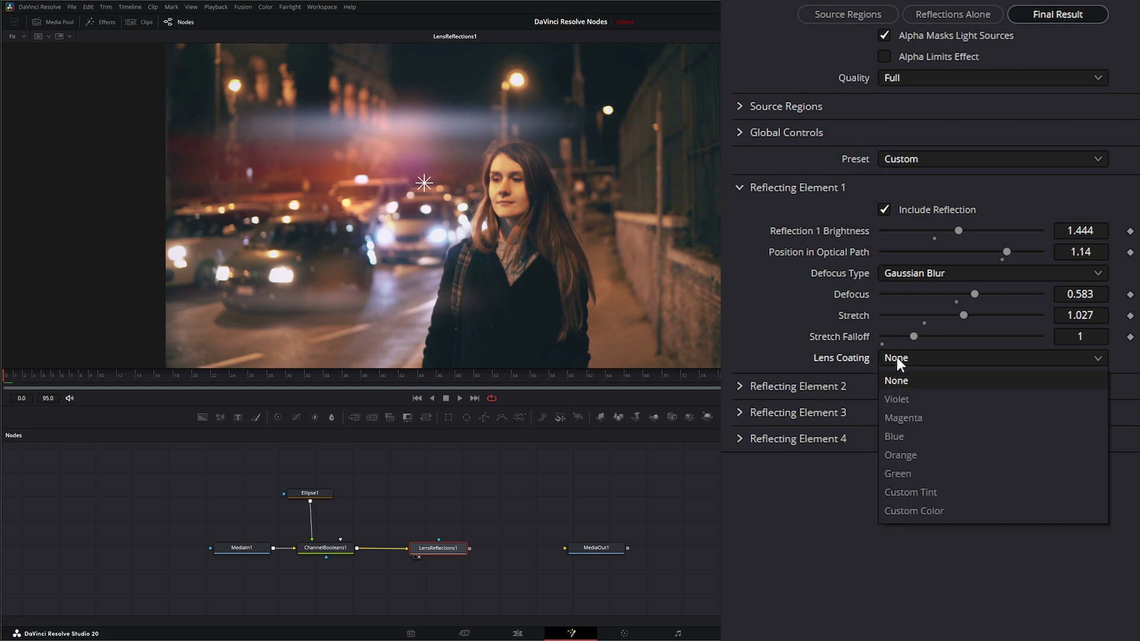
click(906, 395)
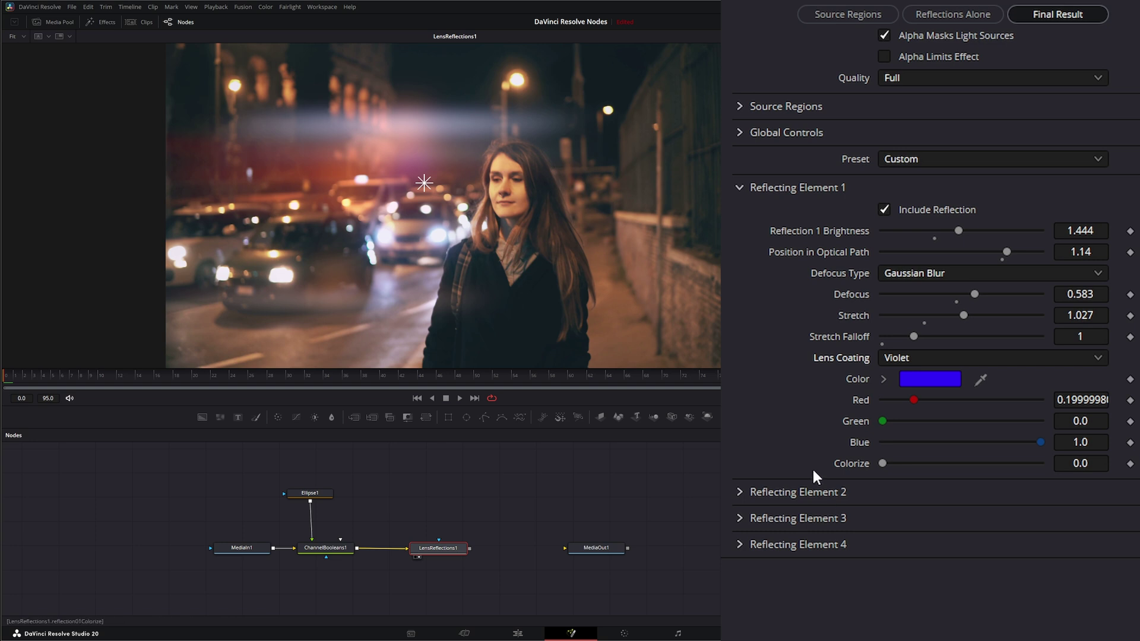
drag(883, 463, 1024, 460)
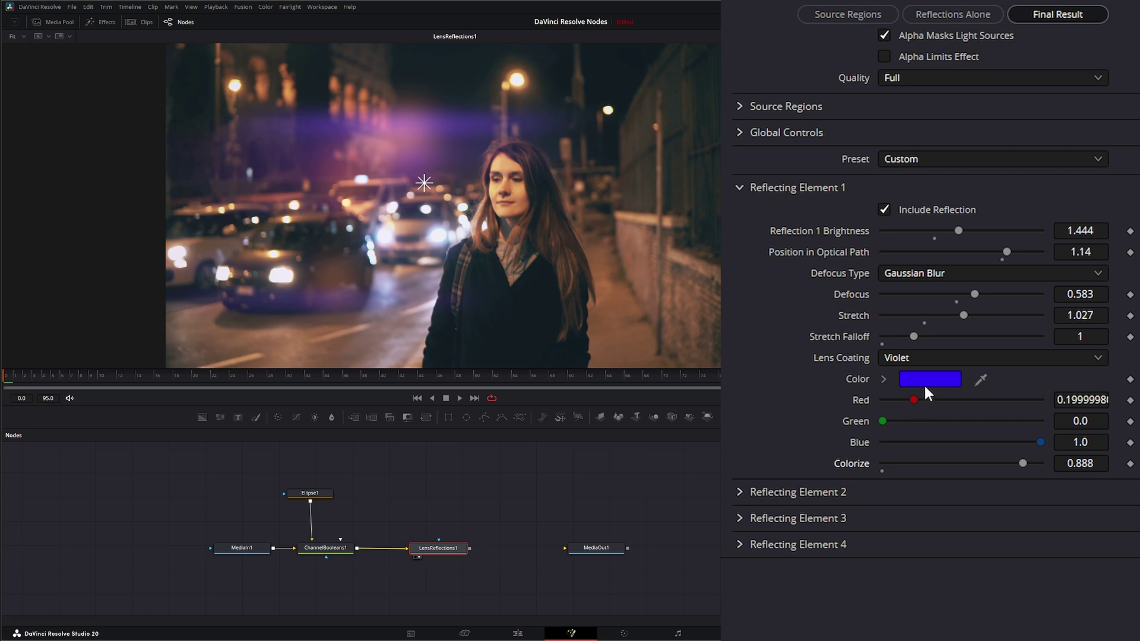
- Try a green coating colour in the picker, then cancel to keep blue-violet
click(930, 378)
click(599, 293)
drag(598, 294, 632, 266)
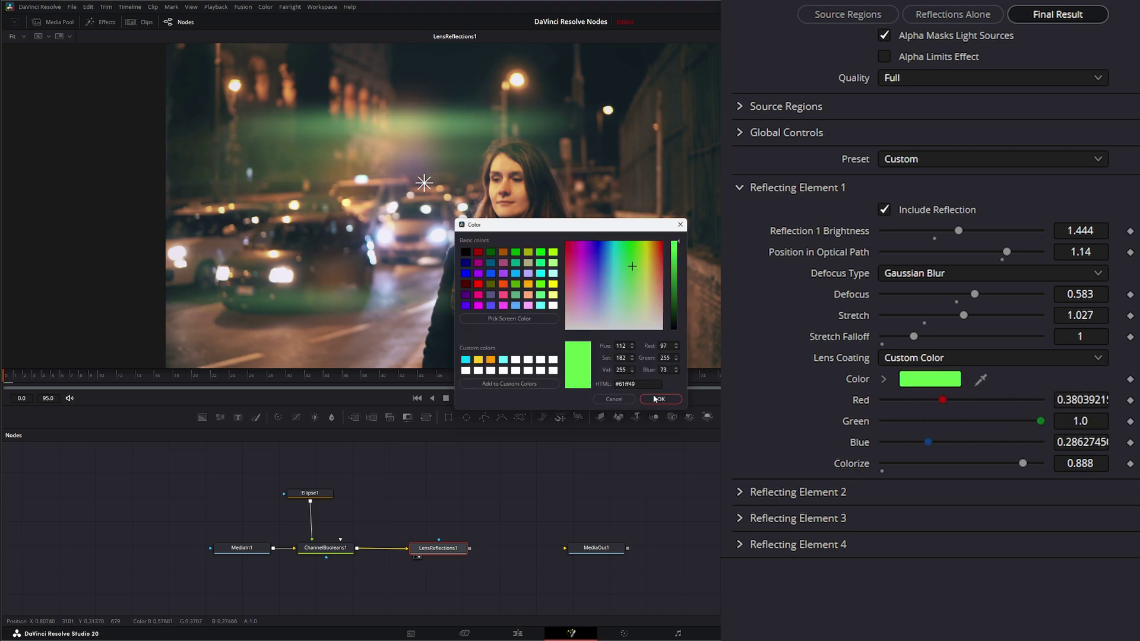
click(614, 399)
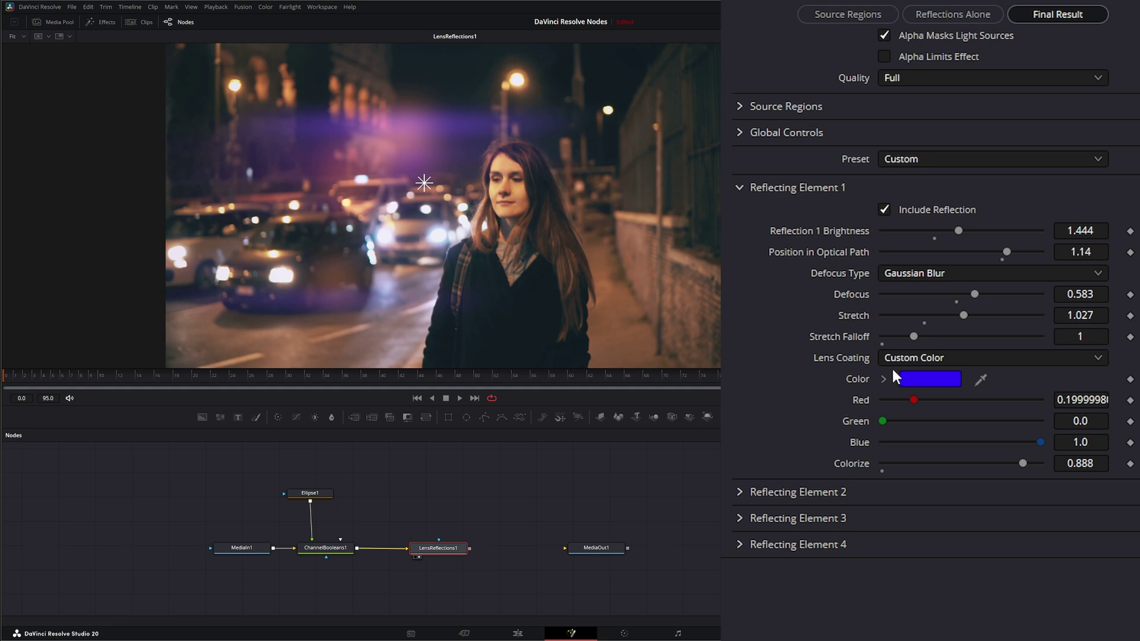
click(902, 356)
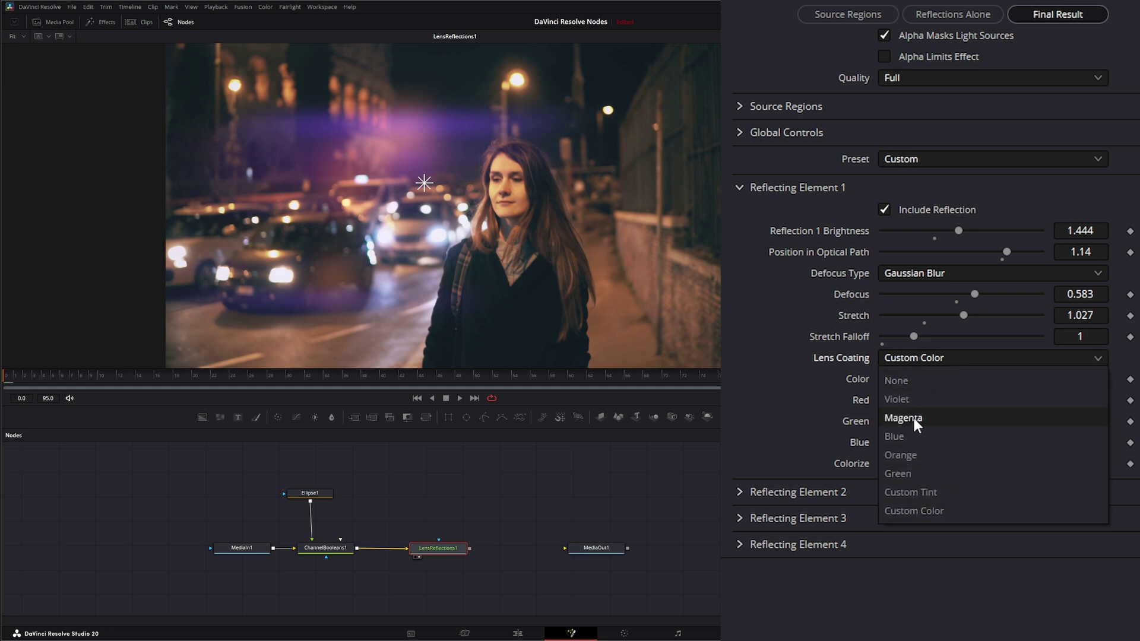
- Try the Magenta, Blue, Orange and Green lens coatings, then settle on Custom Tint
click(913, 418)
click(914, 360)
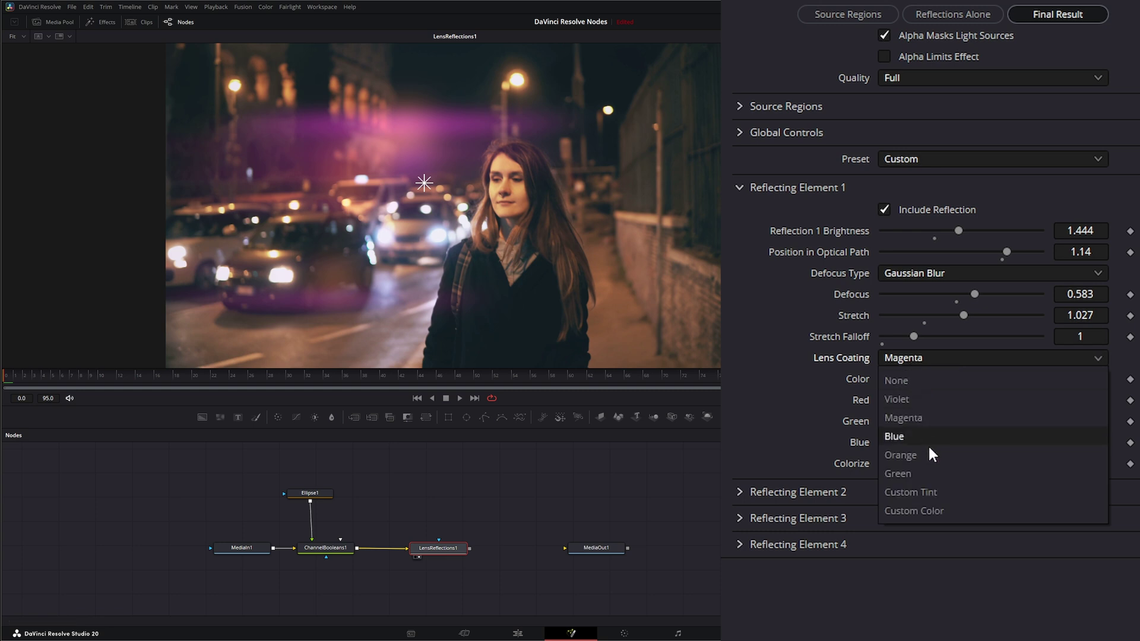
click(910, 437)
click(900, 358)
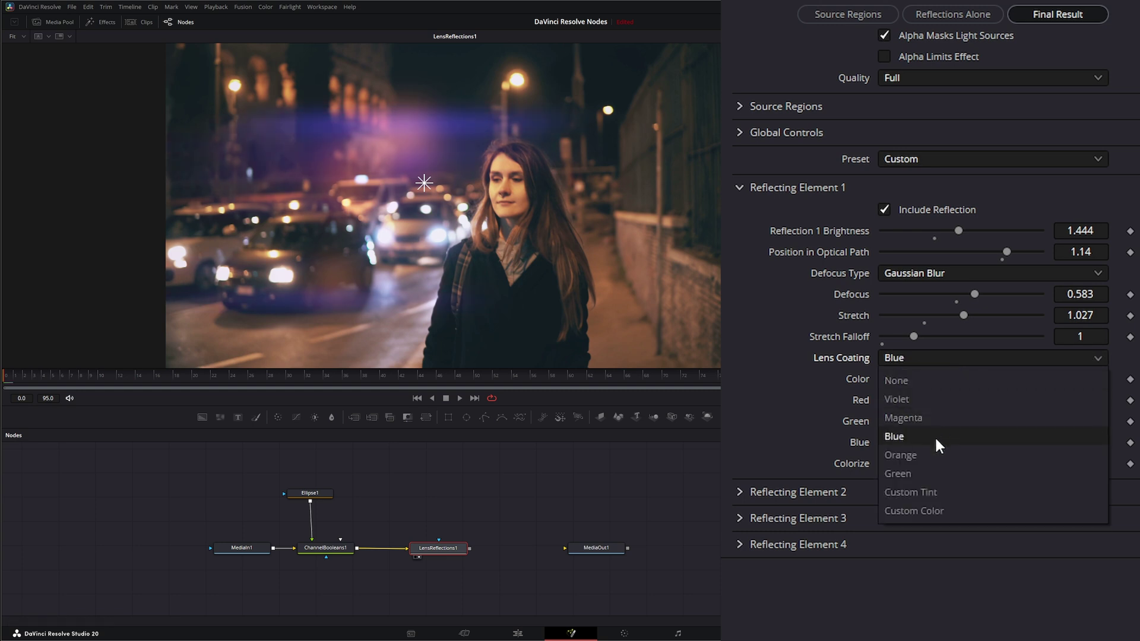
click(928, 454)
click(913, 360)
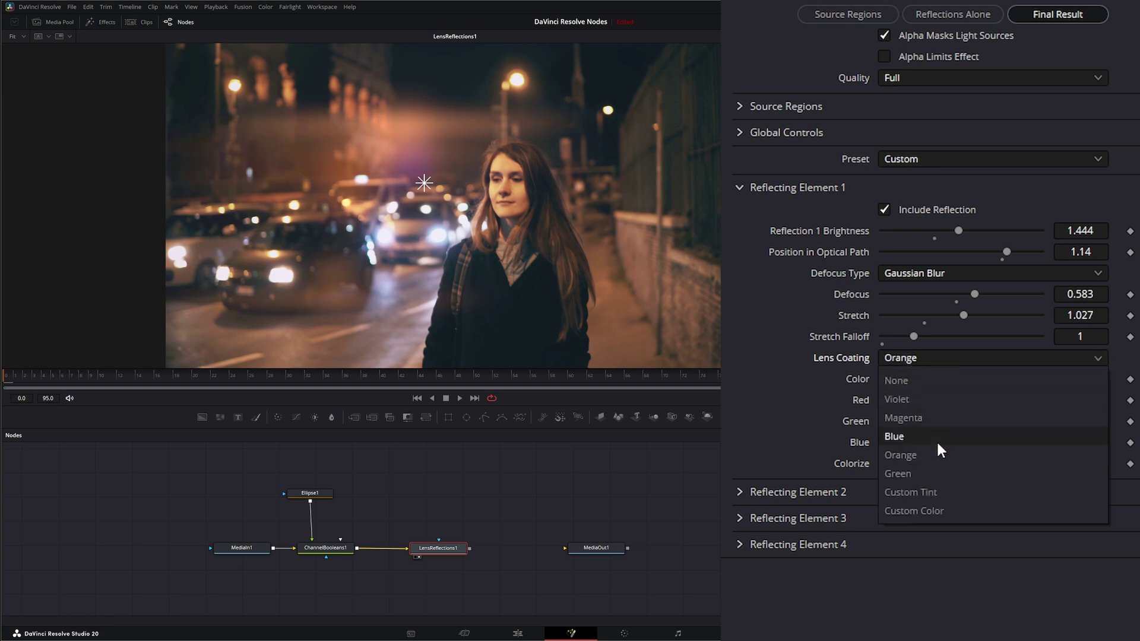
click(930, 473)
click(913, 356)
click(943, 492)
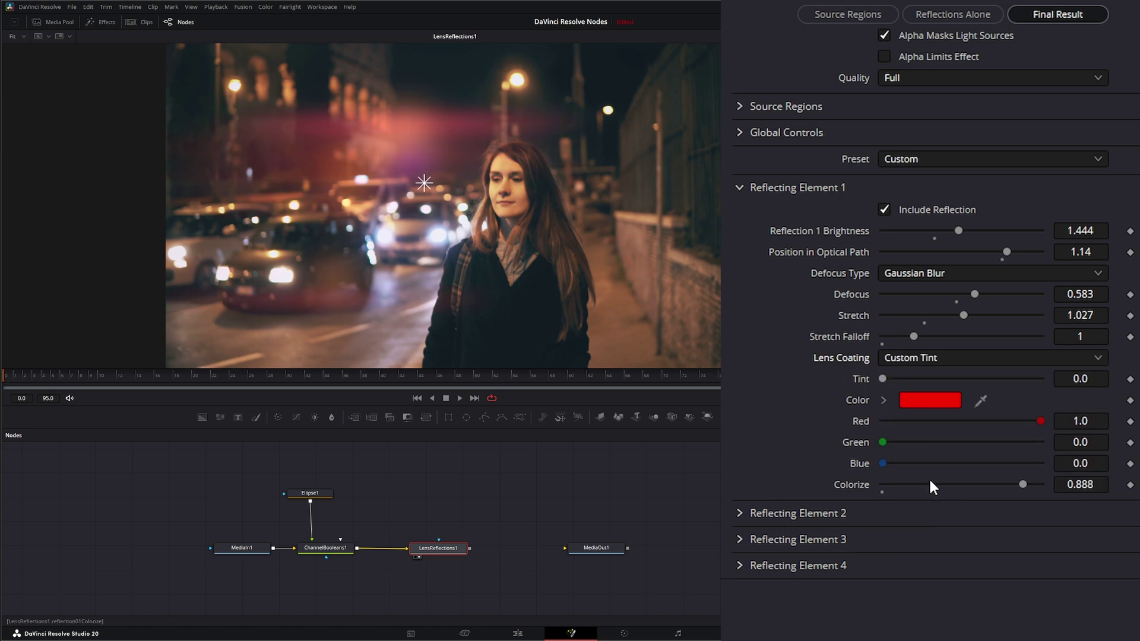
- Sweep the Tint hue and vary Colorize from zero back to about half strength
drag(882, 379, 941, 386)
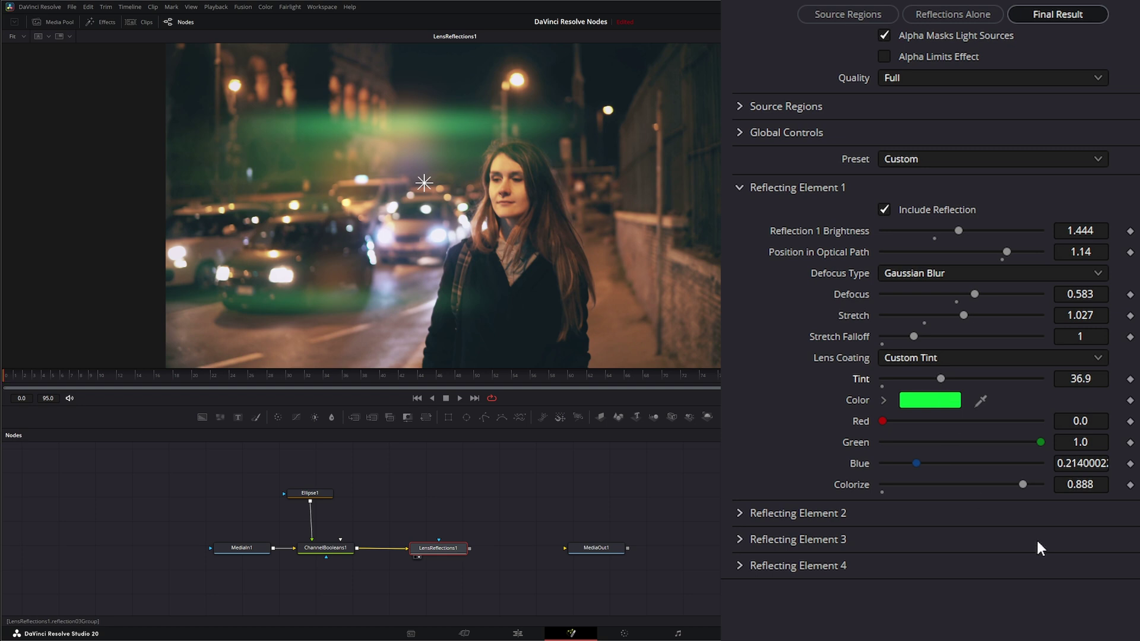
drag(1022, 484, 843, 482)
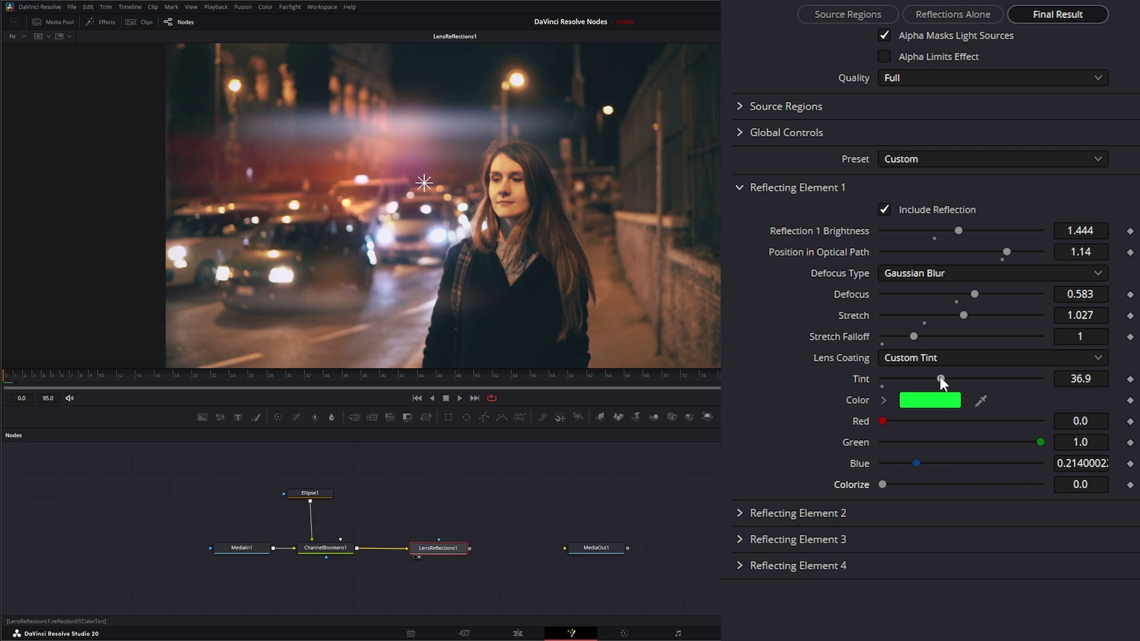
drag(940, 378, 964, 383)
drag(883, 484, 969, 484)
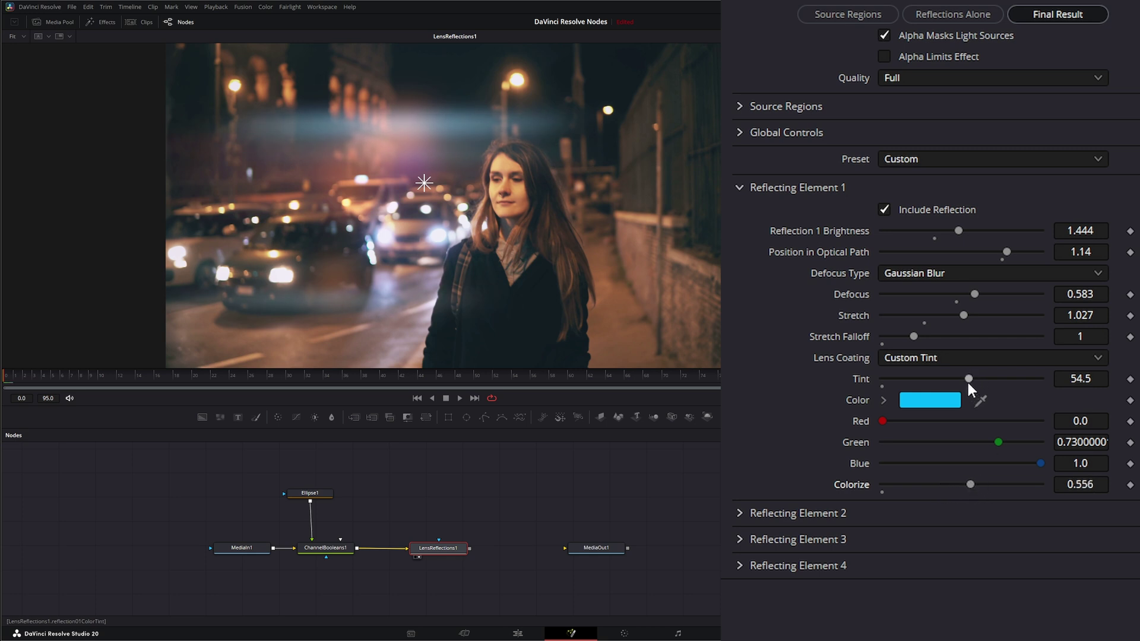
- Switch to Custom Color, lower Colorize to 0.096, and collapse Reflecting Element 1
click(908, 359)
click(928, 510)
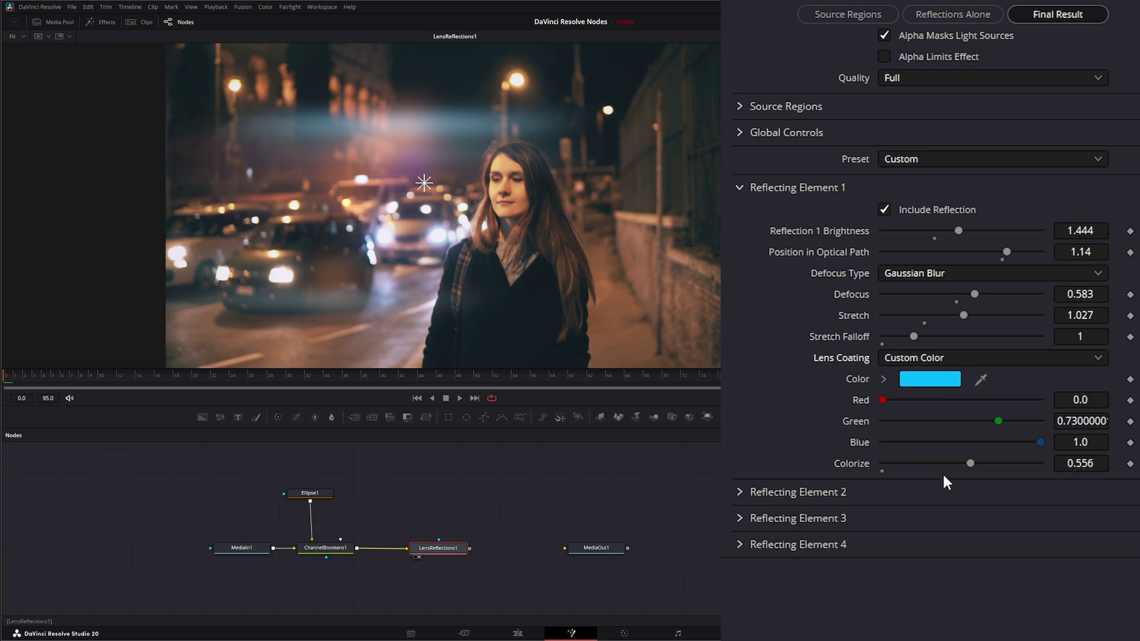
drag(968, 464, 897, 464)
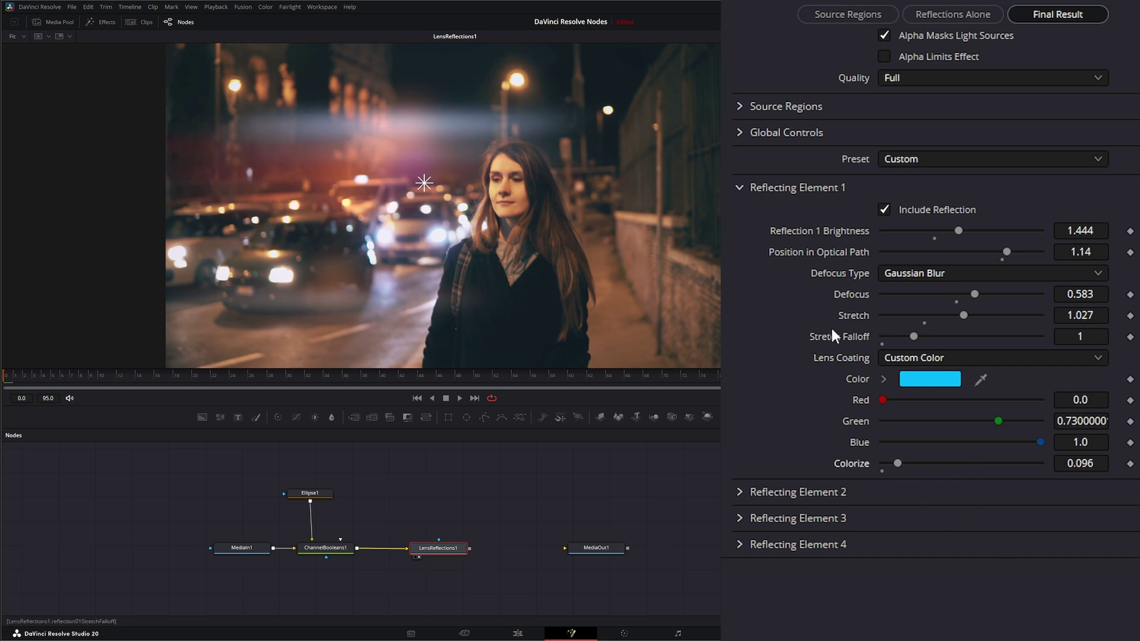
click(741, 185)
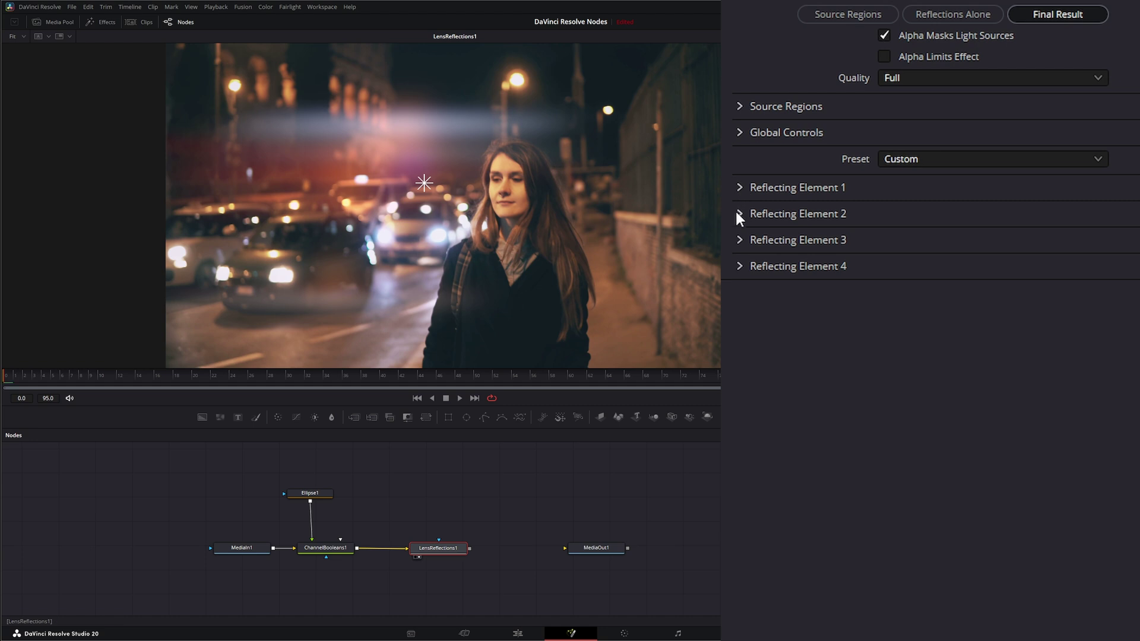
- Expand Reflecting Element 2, toggle Include Reflection off and on, and set Brightness to 1.668
click(737, 213)
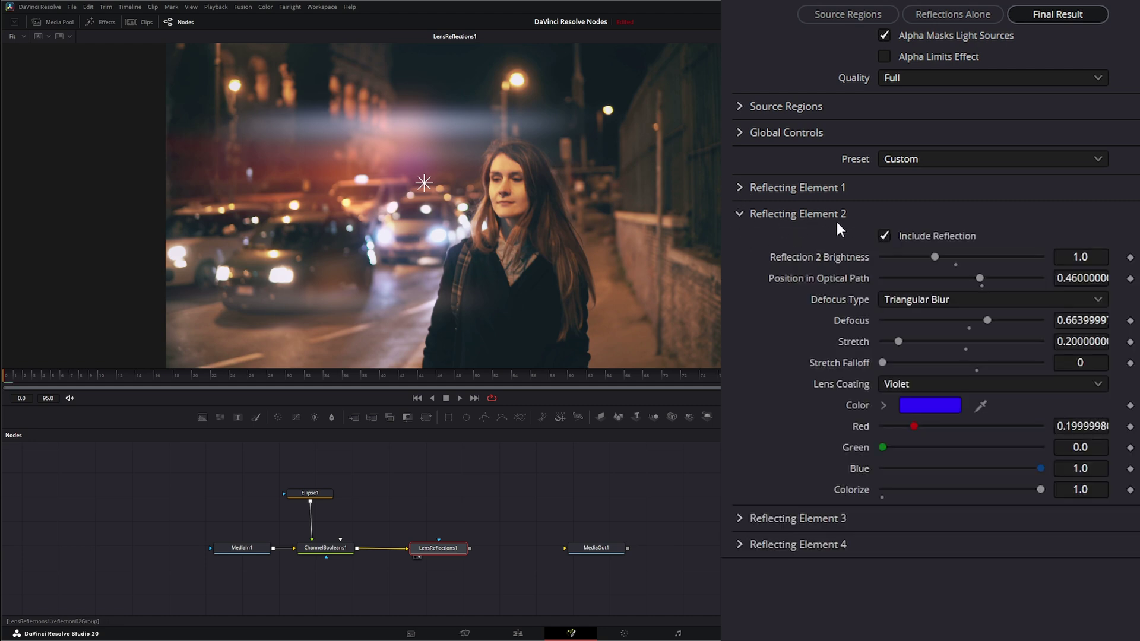
click(882, 234)
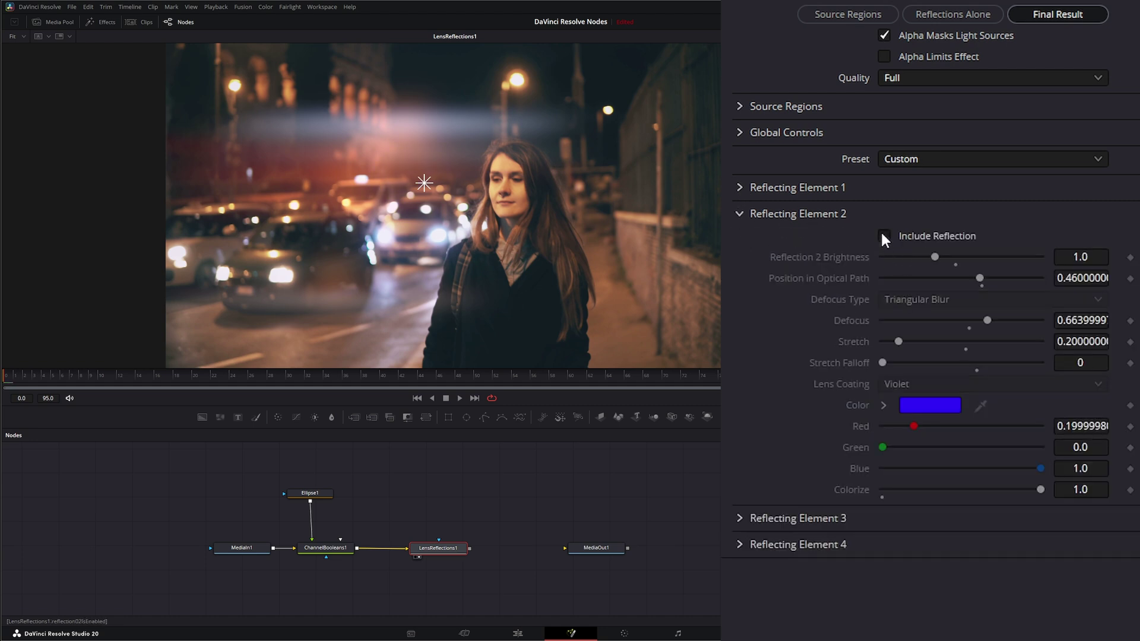
click(882, 234)
drag(938, 254, 971, 259)
- Set Reflecting Element 2's coating colour to warm yellow #ffda53
click(935, 405)
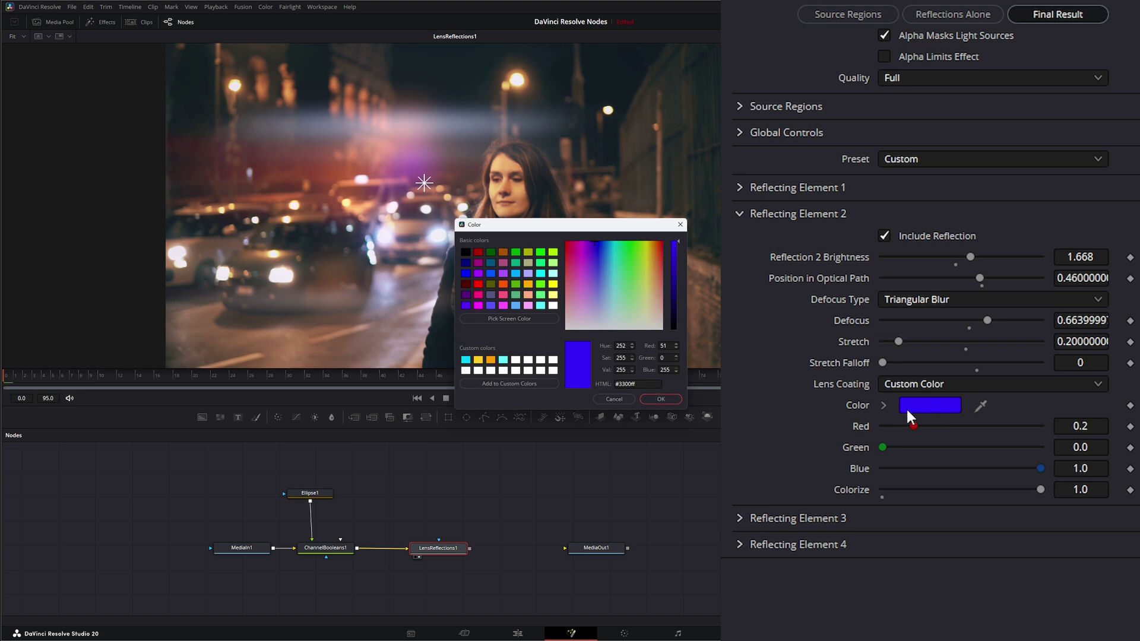
drag(644, 260, 642, 262)
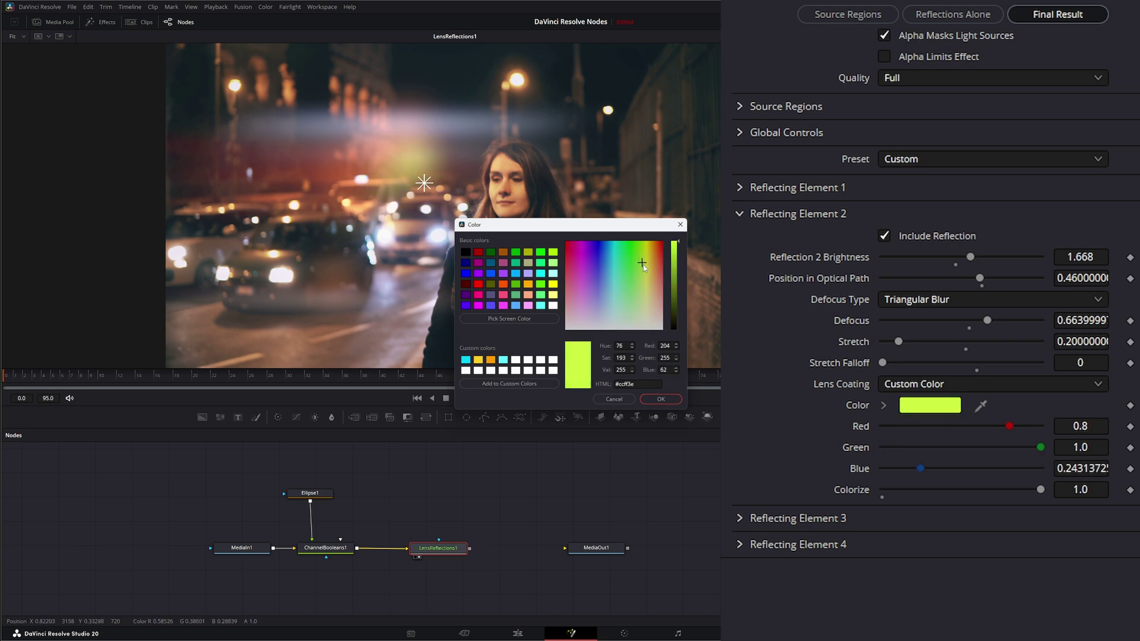
click(650, 269)
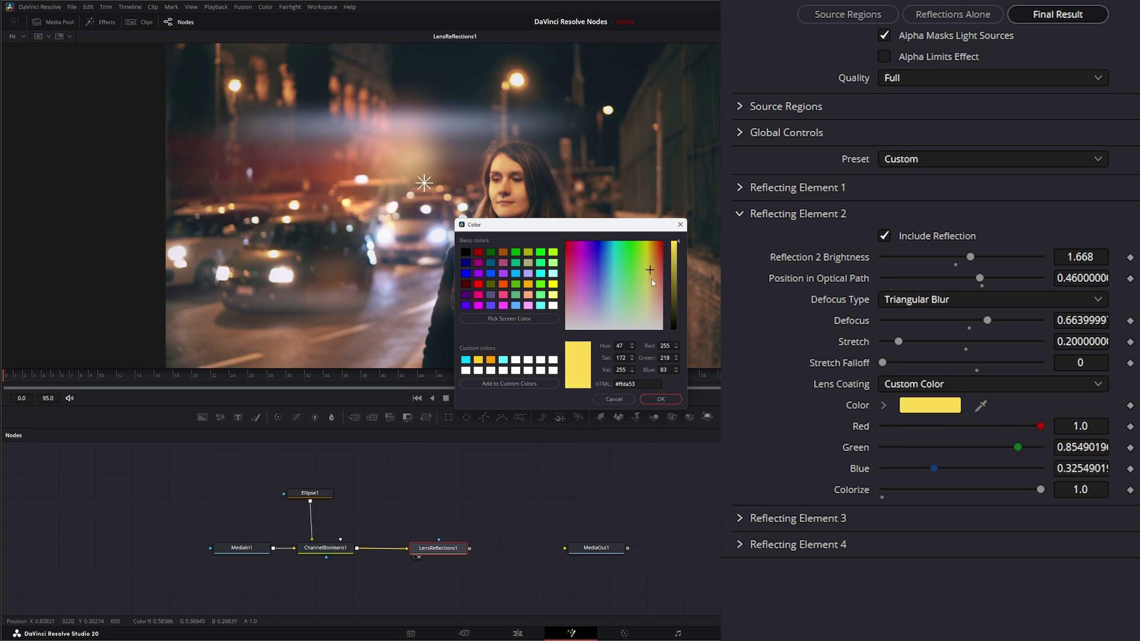
click(667, 397)
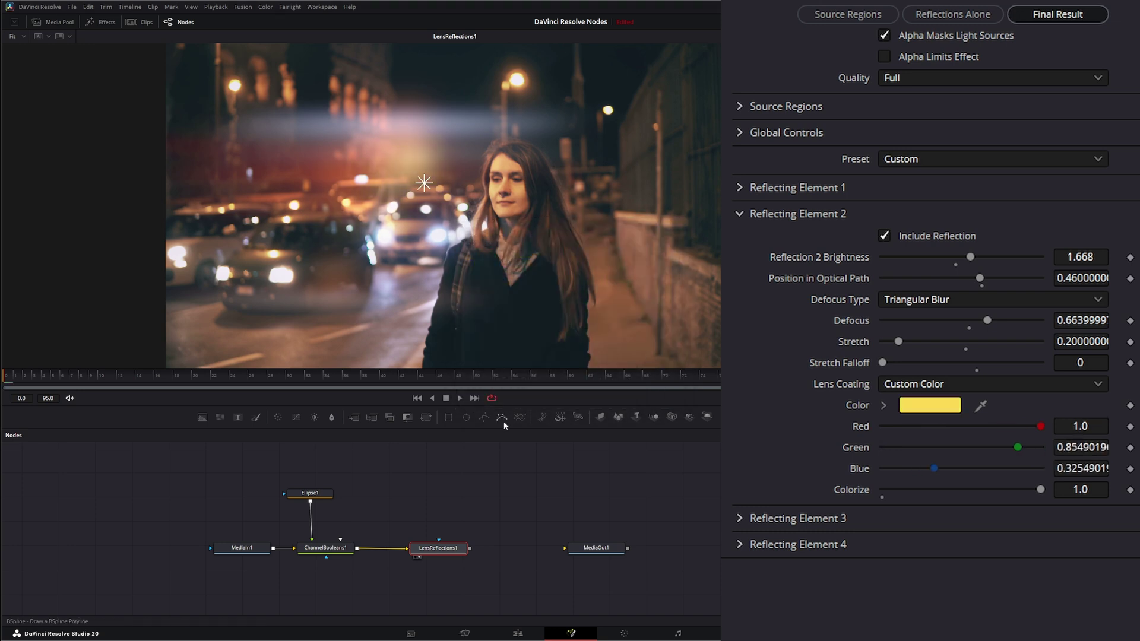
- Play the clip to preview the yellow-tinted flare over the night street
click(461, 399)
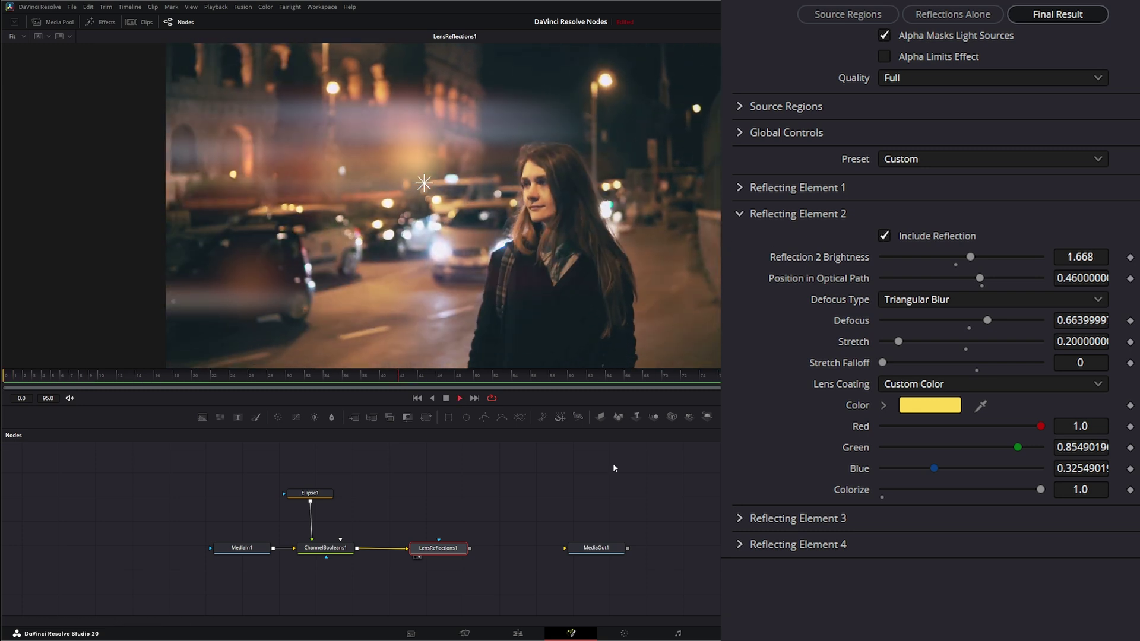